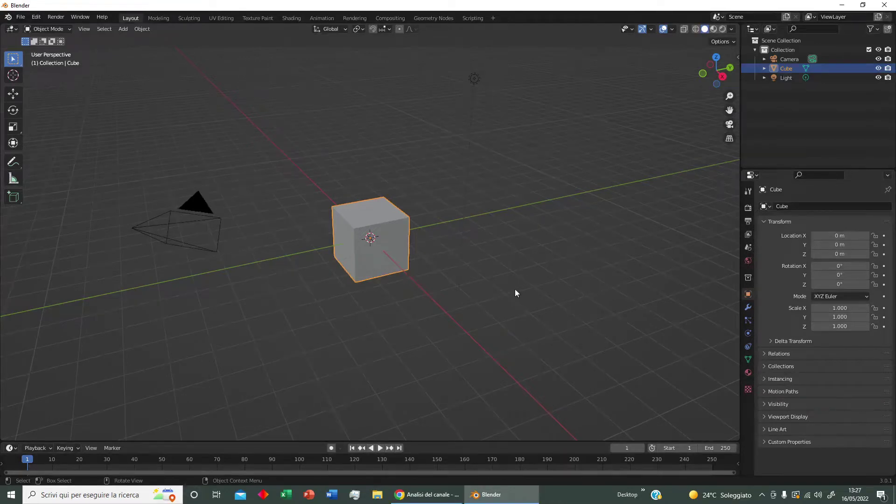
Step: Delete the default cube and add a UV sphere at the origin
key(x)
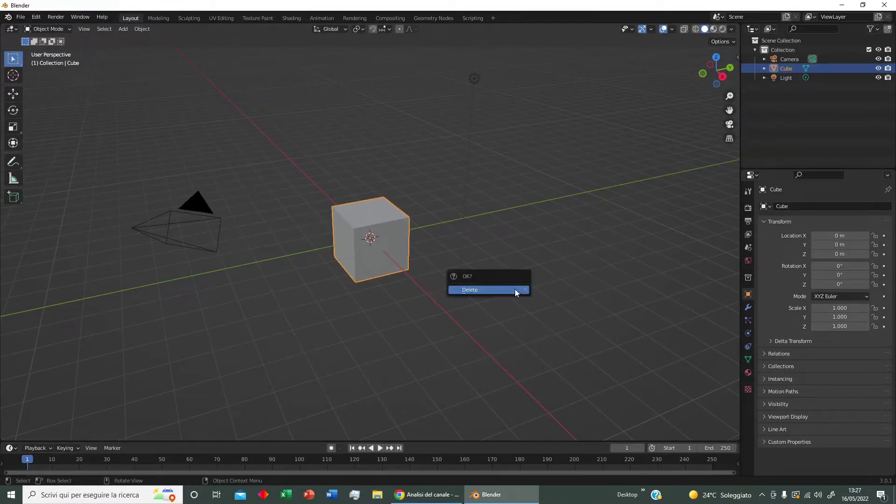
click(515, 290)
key(shift+a)
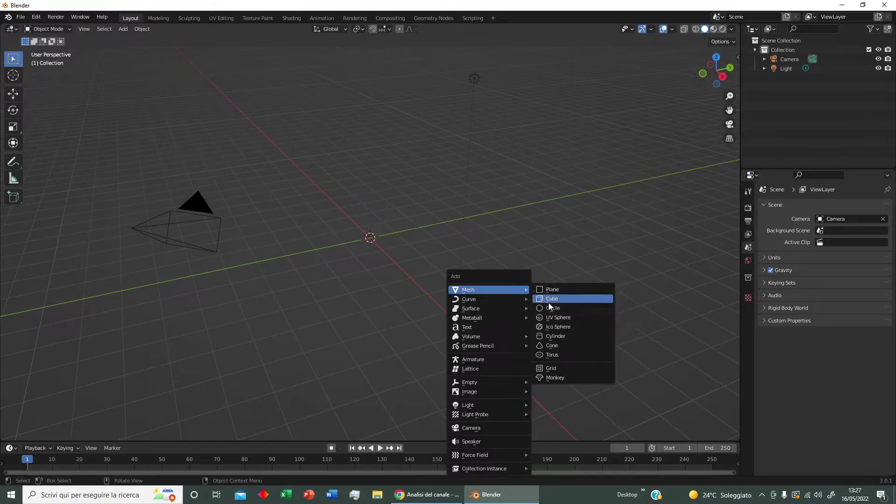
click(567, 322)
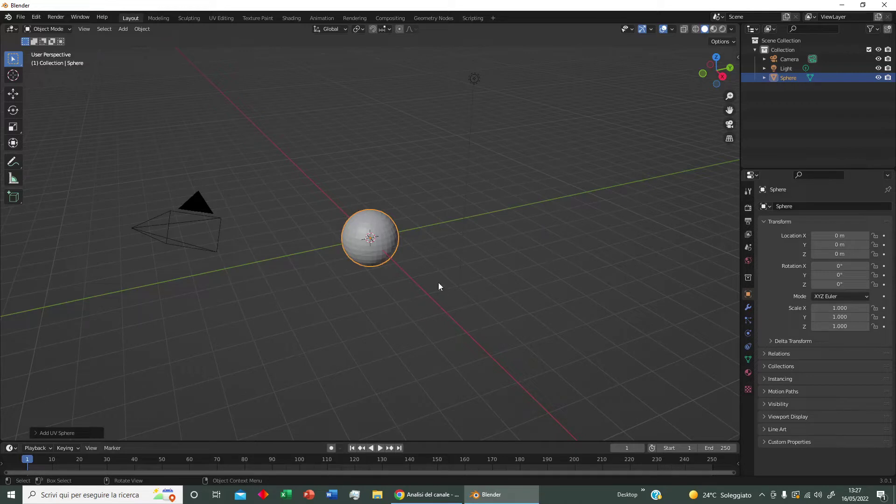
Step: Make the UV sphere smooth-shaded
scroll(364, 265, up, 2)
right_click(368, 254)
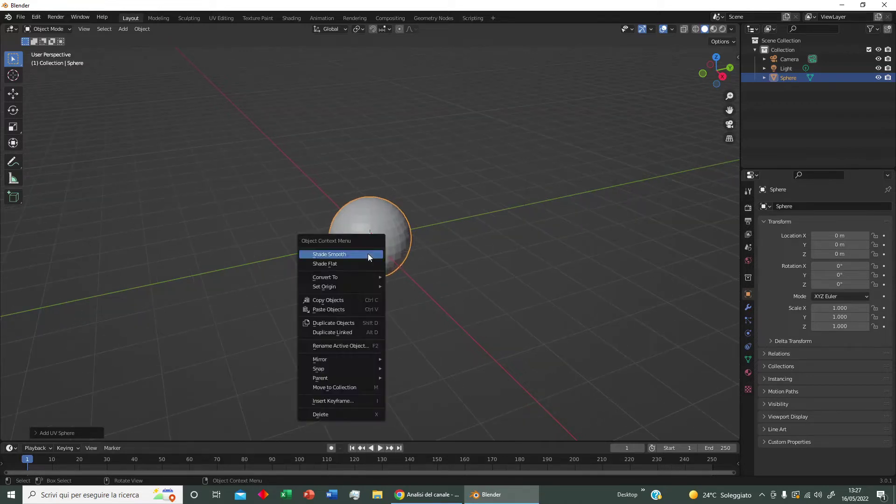
click(367, 253)
scroll(381, 284, down, 1)
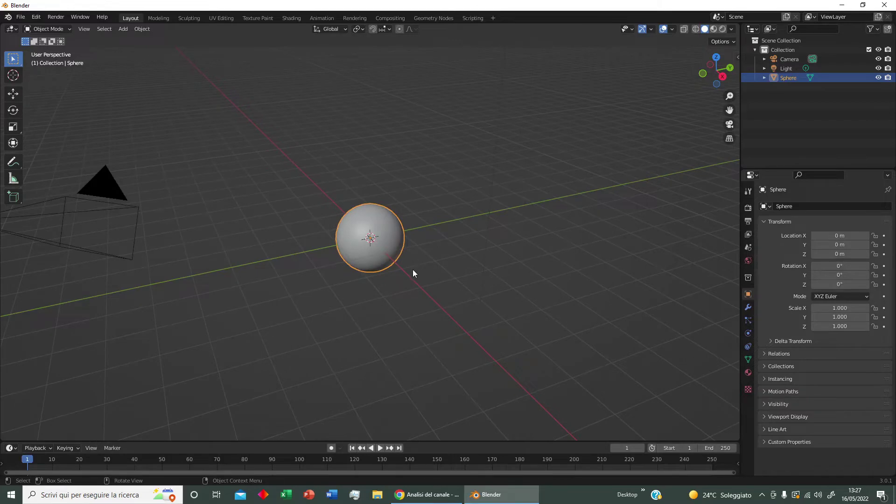
Step: Switch to the Shading workspace and frame the sphere higher in the viewport
click(291, 18)
scroll(456, 234, up, 3)
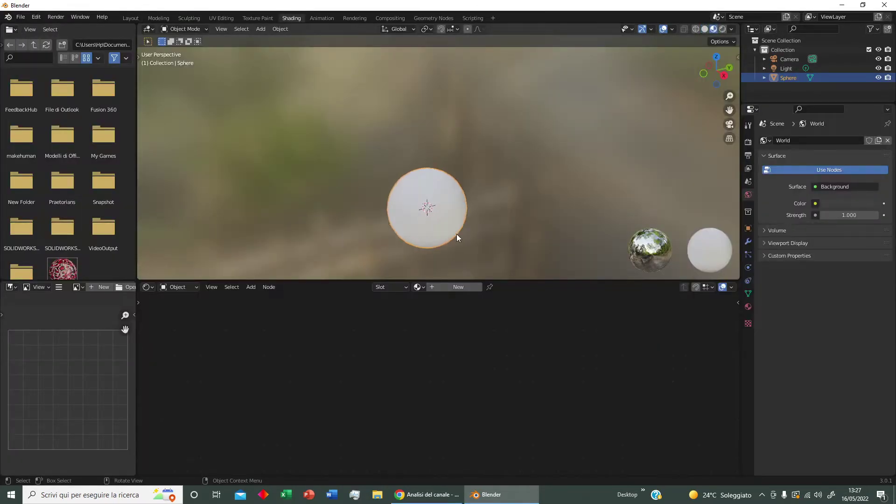
scroll(456, 238, up, 3)
shift+middle_drag(457, 209, 471, 120)
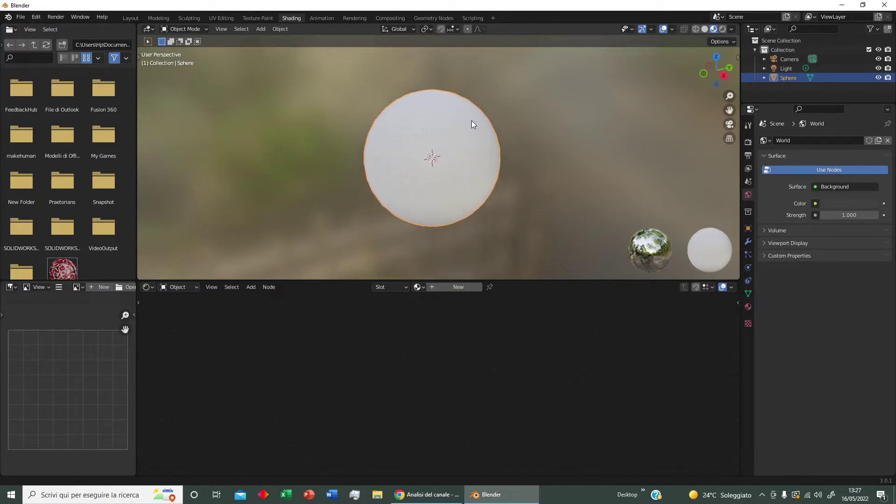
scroll(463, 133, up, 2)
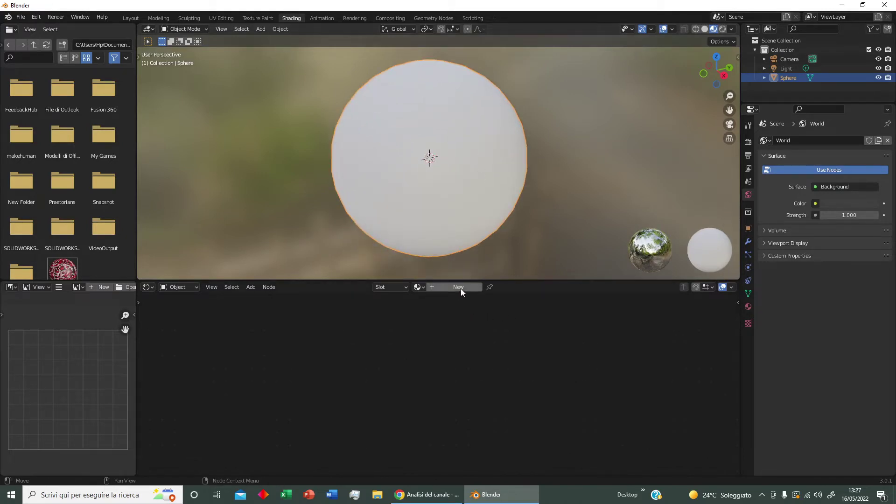
Step: Enlarge the node editor and create Material.001 with a Principled BSDF, centring the nodes
drag(481, 280, 481, 241)
click(472, 242)
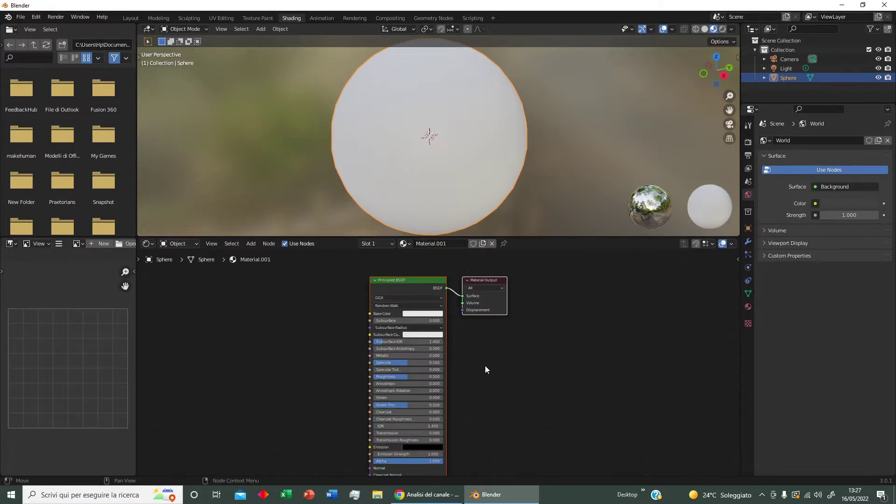
scroll(540, 391, up, 2)
scroll(539, 391, up, 1)
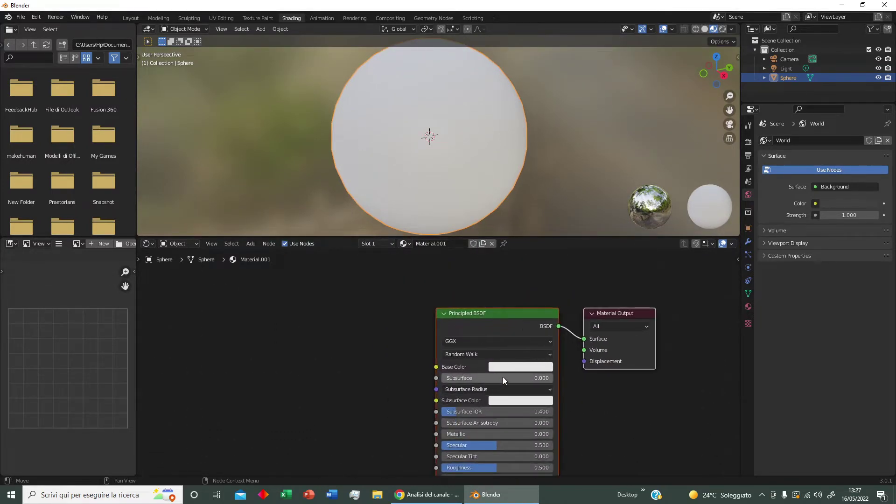
middle_drag(503, 377, 429, 382)
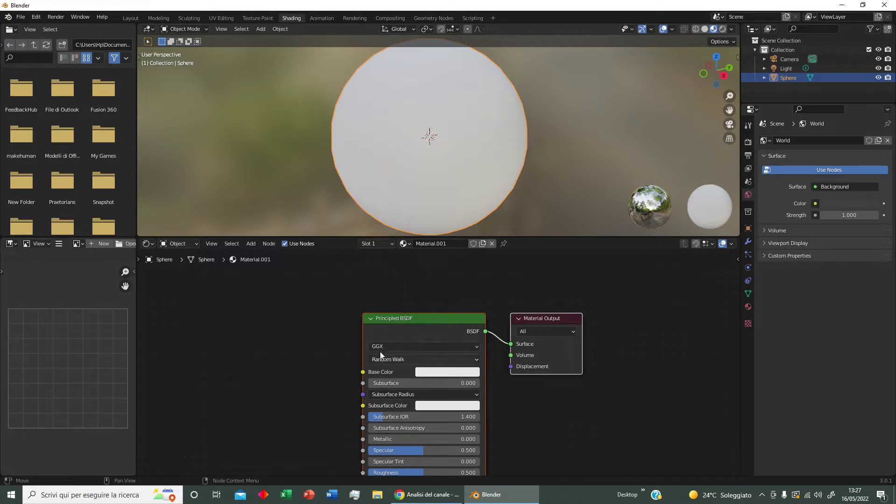
middle_drag(350, 312, 375, 296)
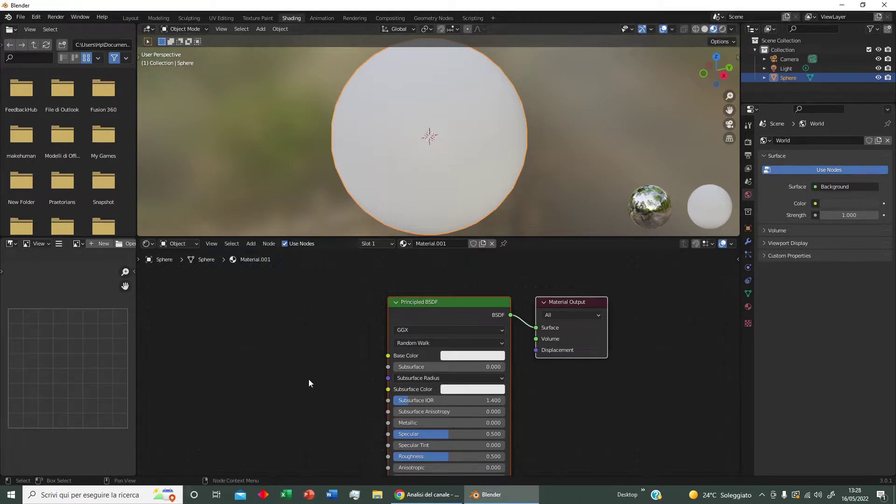
Step: Add a Brick Texture node and link its Color to the Principled BSDF Base Color
key(shift+a)
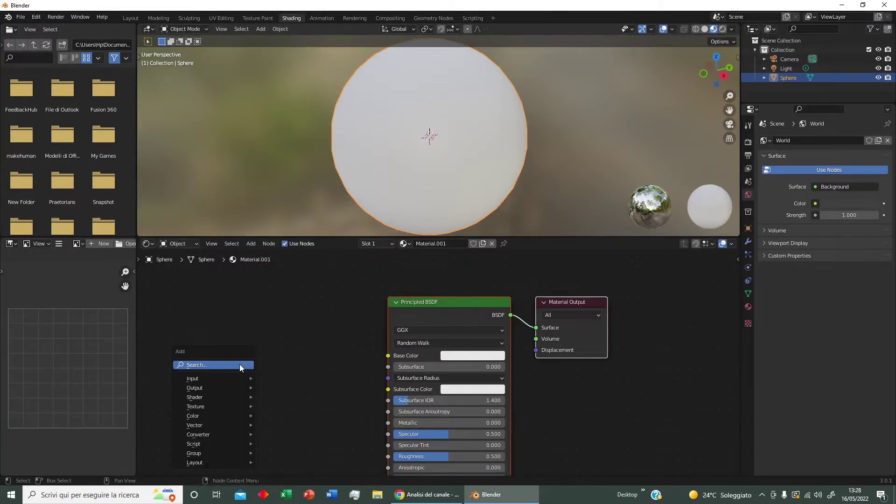
mouse_move(195, 406)
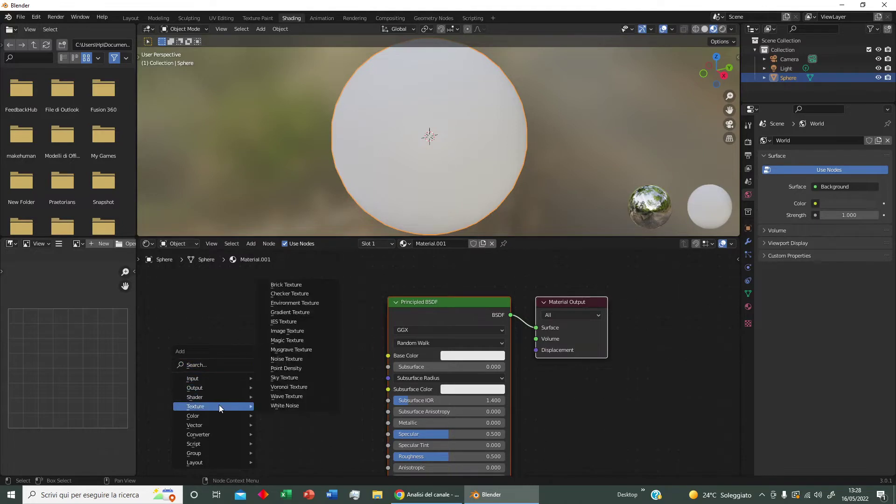
click(308, 289)
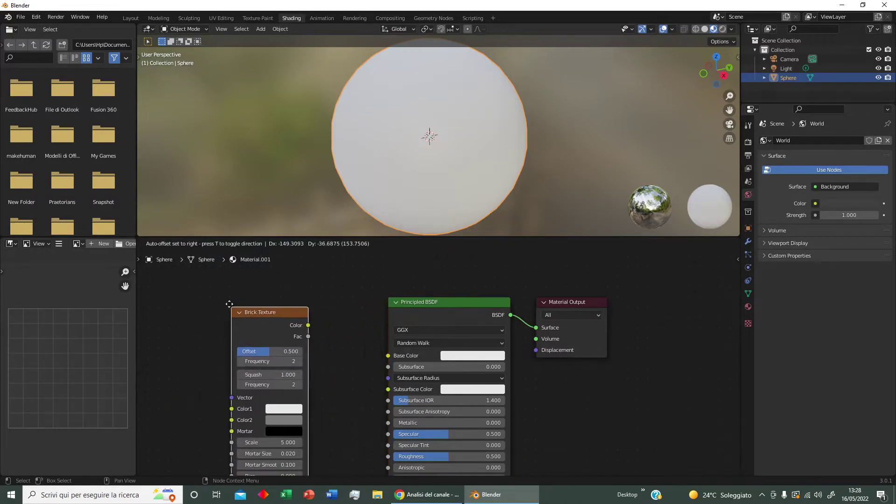
click(293, 347)
drag(304, 319, 388, 356)
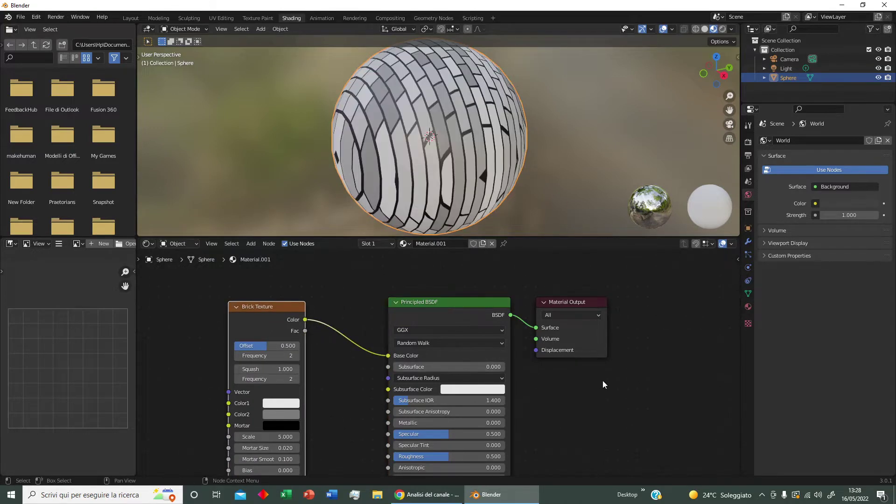
mouse_move(414, 191)
middle_down()
mouse_move(486, 217)
mouse_move(468, 108)
middle_up()
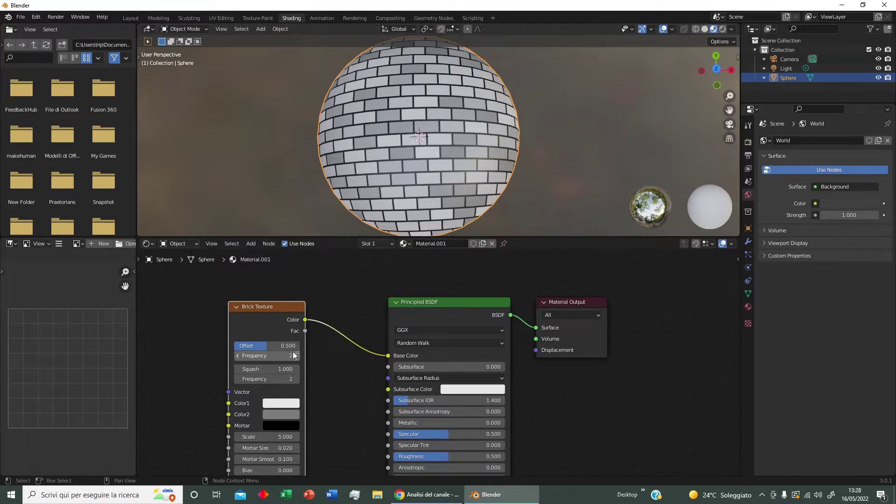
Step: Experiment with the brick Offset, Frequency and Squash values, returning Frequency to 2
drag(281, 346, 315, 345)
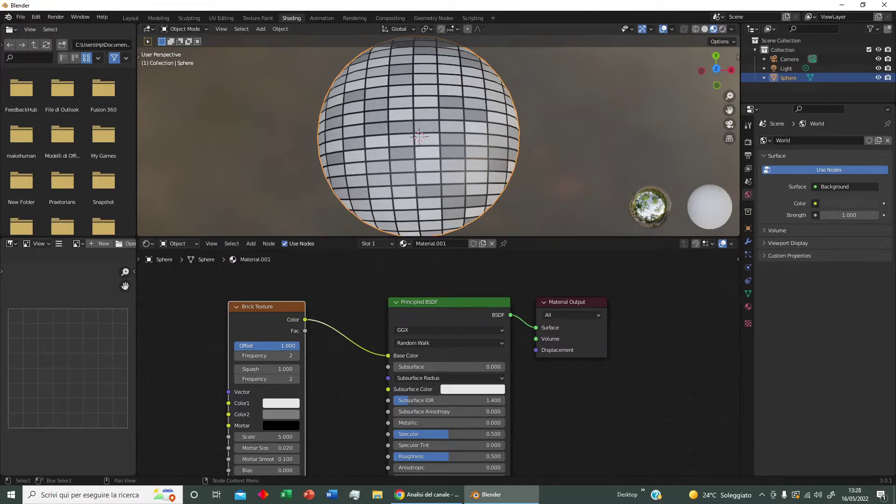
mouse_move(315, 346)
mouse_down()
mouse_move(250, 345)
mouse_move(263, 345)
mouse_up()
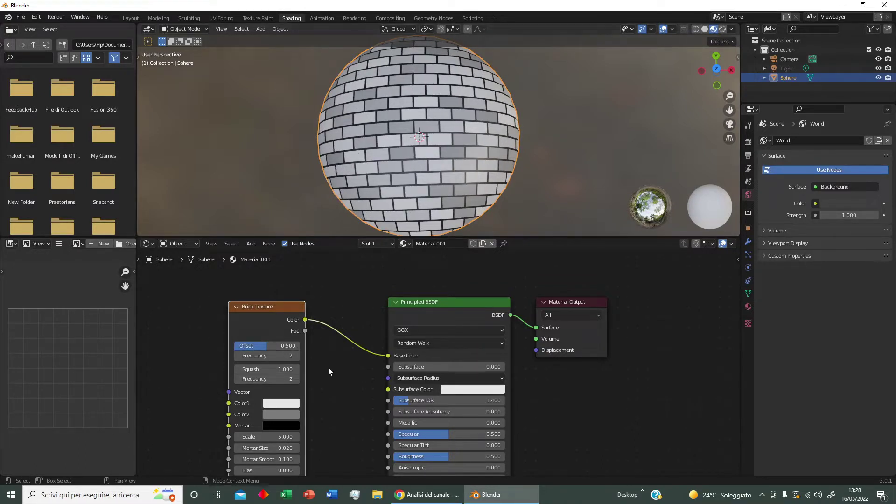
click(299, 357)
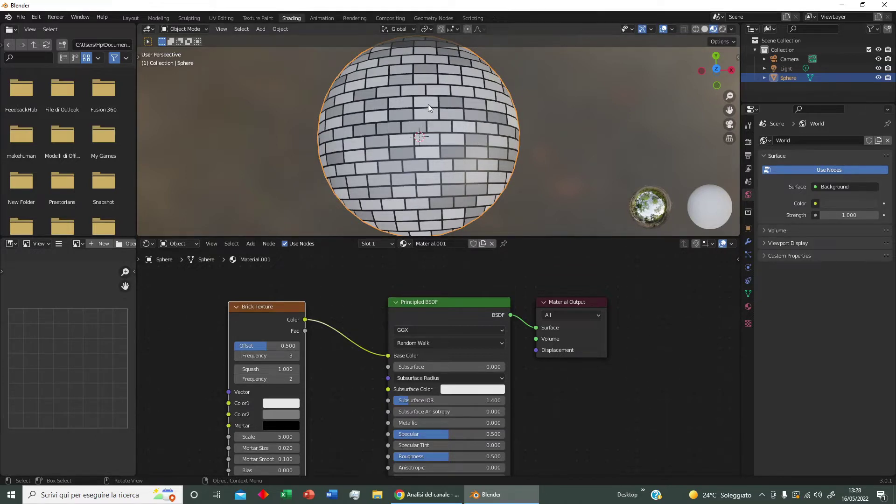
click(239, 356)
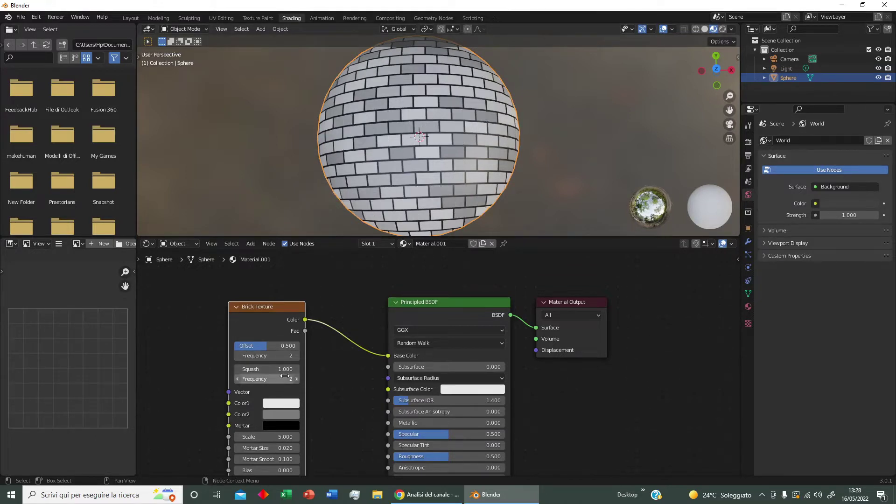
mouse_move(283, 369)
mouse_down()
mouse_move(317, 369)
mouse_move(252, 369)
mouse_up()
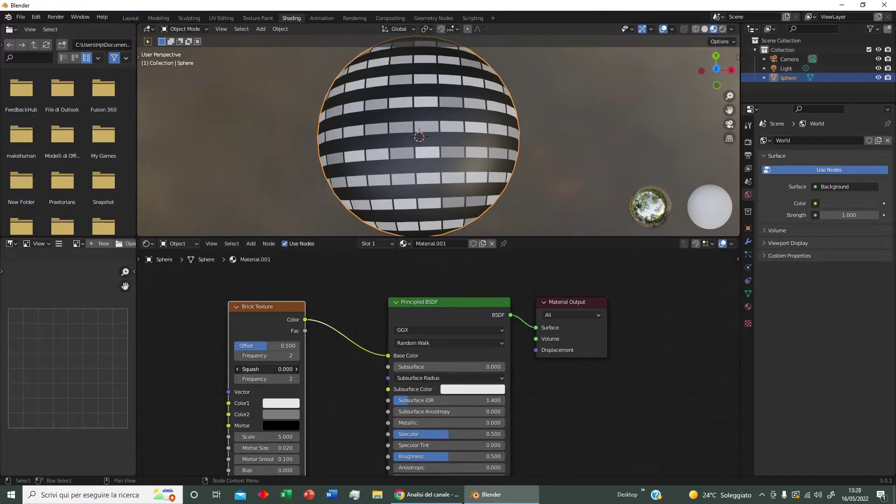
drag(282, 370, 316, 369)
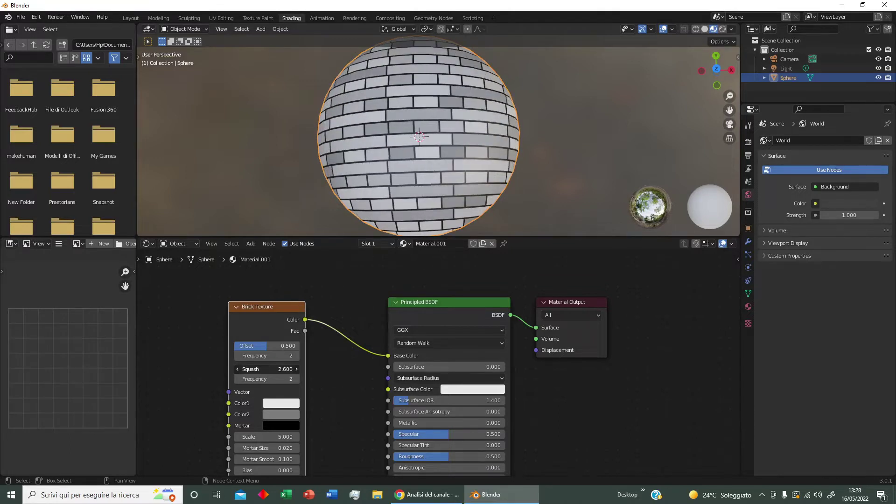
mouse_move(282, 369)
mouse_down()
mouse_move(249, 369)
mouse_move(262, 369)
mouse_up()
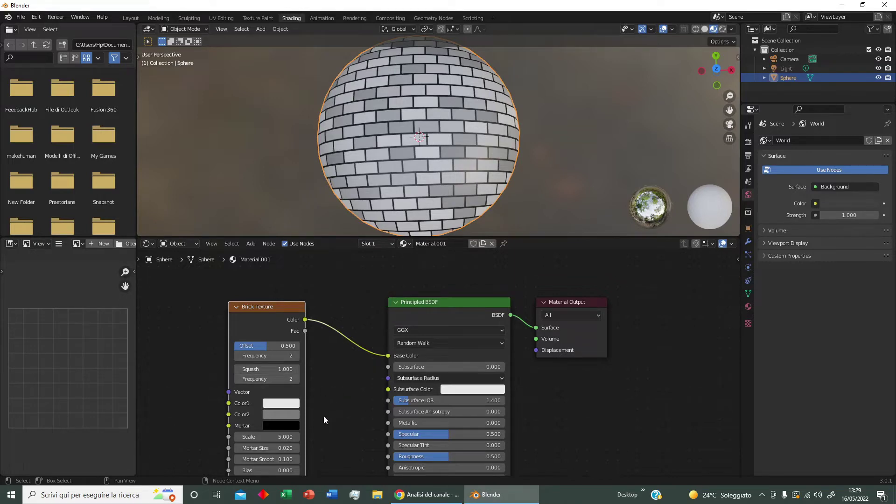
Step: Set the Brick Texture Scale to 7.900 for smaller bricks
middle_drag(321, 405, 335, 366)
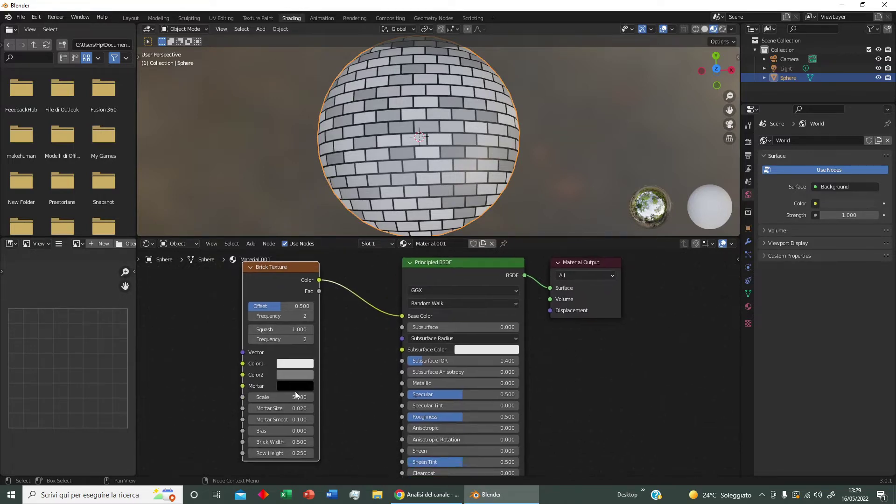
drag(295, 395, 336, 395)
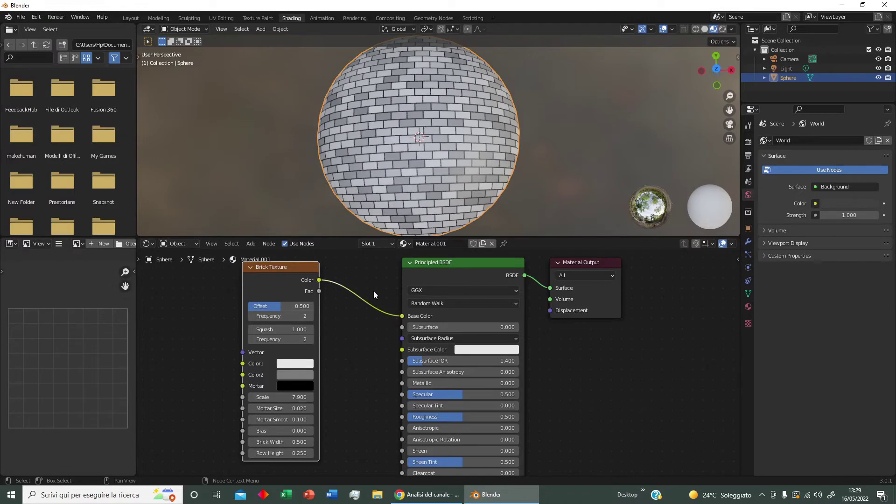
middle_drag(408, 195, 415, 107)
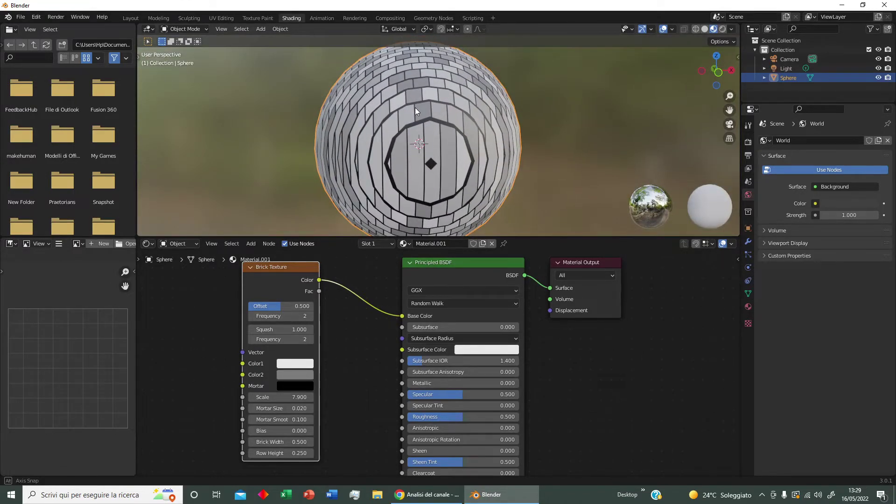
mouse_move(415, 107)
middle_down()
mouse_move(400, 222)
mouse_move(396, 167)
mouse_move(427, 186)
mouse_move(404, 136)
mouse_move(382, 203)
mouse_move(423, 184)
mouse_move(360, 113)
mouse_move(347, 167)
mouse_move(335, 175)
mouse_move(342, 170)
middle_up()
Step: Orbit the sphere to inspect the bricks from top and below, then recentre the nodes
middle_drag(391, 158, 391, 167)
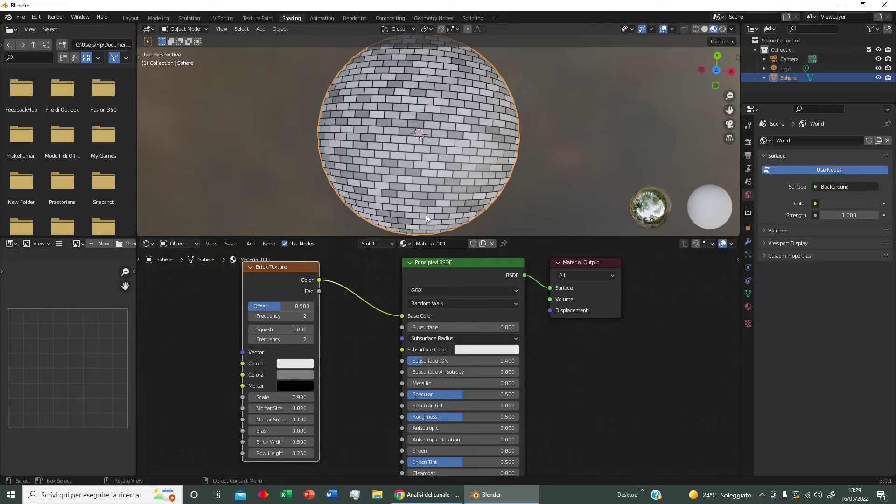
mouse_move(379, 211)
middle_down()
mouse_move(393, 143)
mouse_move(391, 208)
middle_up()
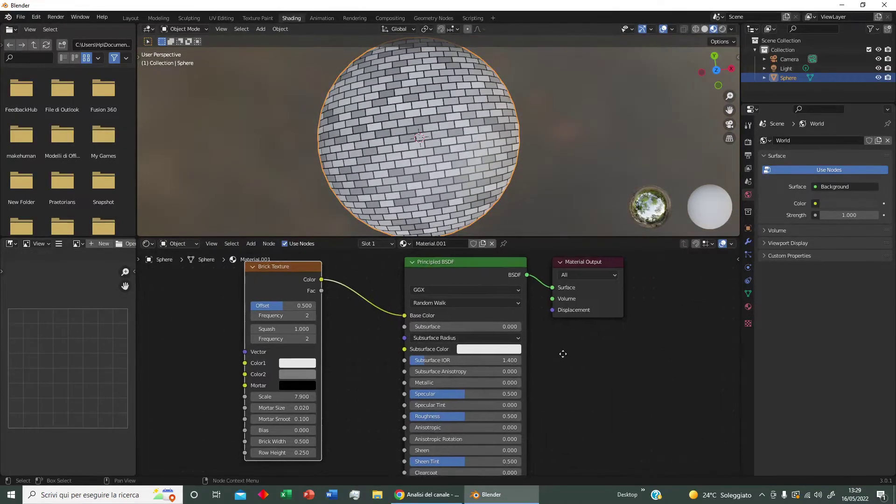
middle_drag(563, 356, 675, 362)
middle_drag(312, 343, 320, 345)
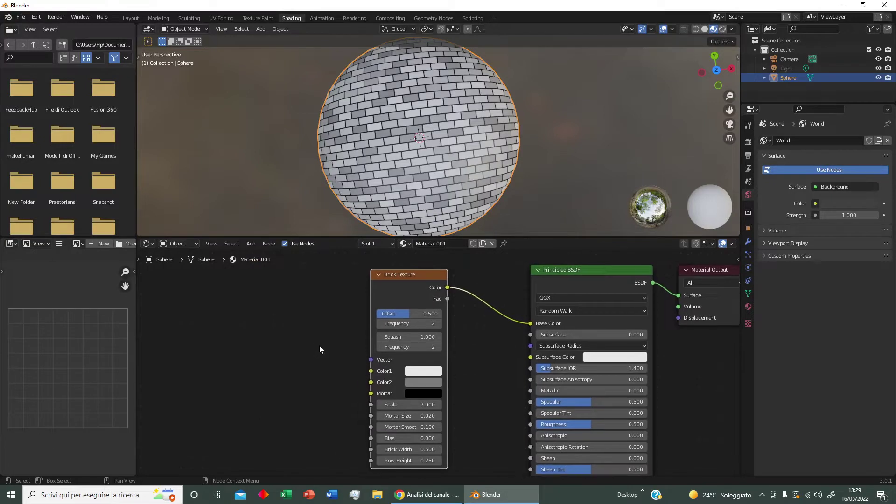
Step: Add a Noise Texture feeding its Fac into the Brick Texture Vector, with Detail 0.6
key(shift+a)
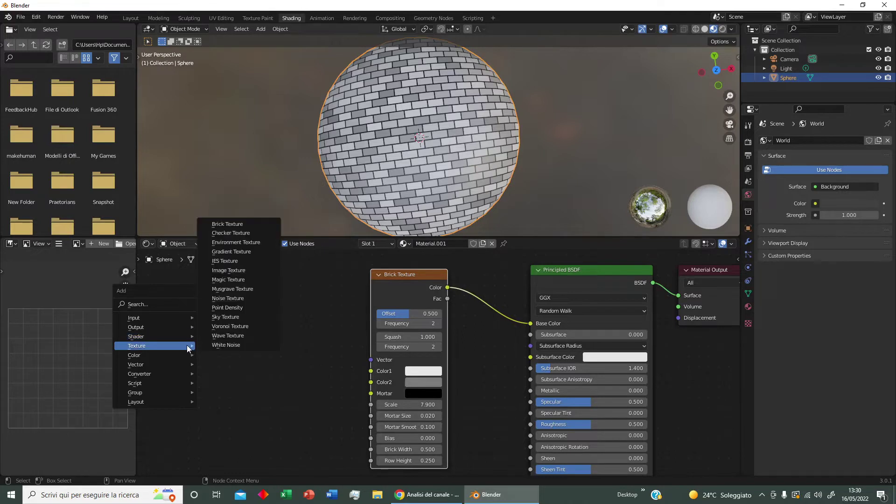
click(228, 298)
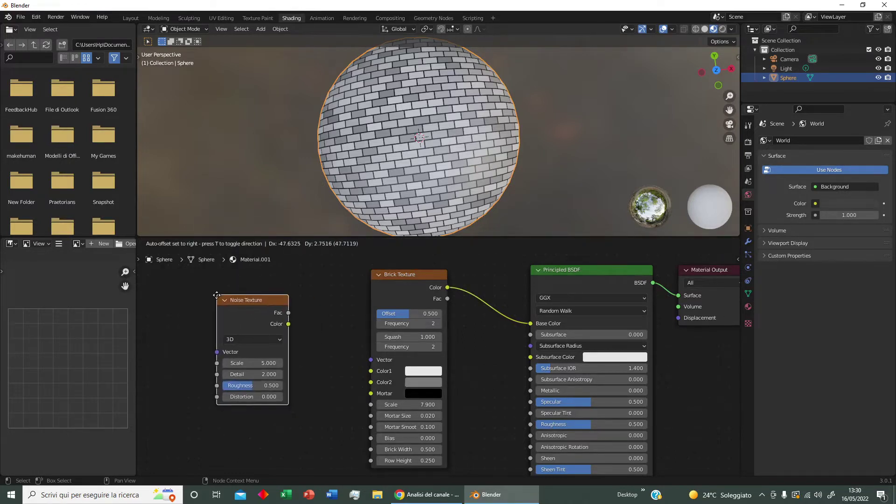
click(217, 295)
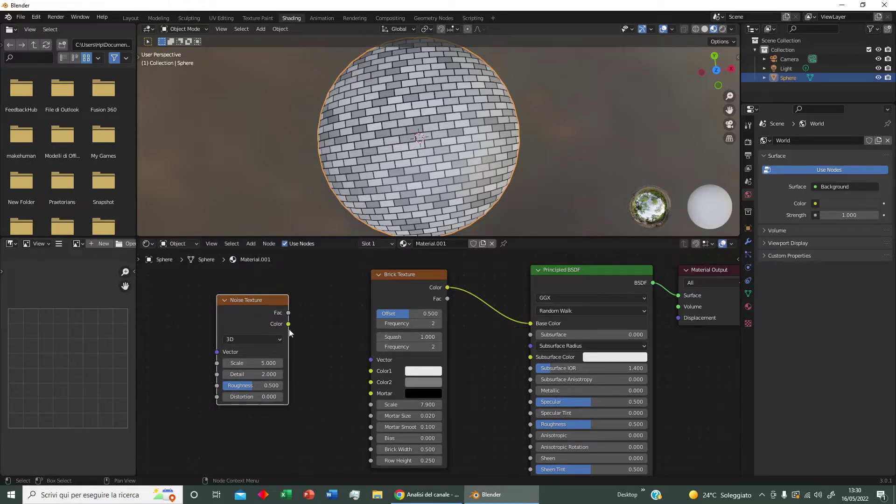
drag(288, 313, 370, 360)
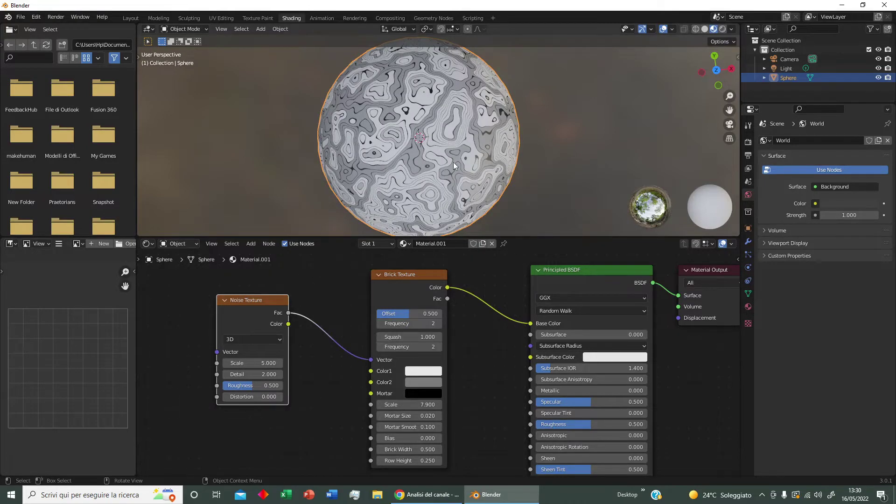
scroll(429, 169, up, 1)
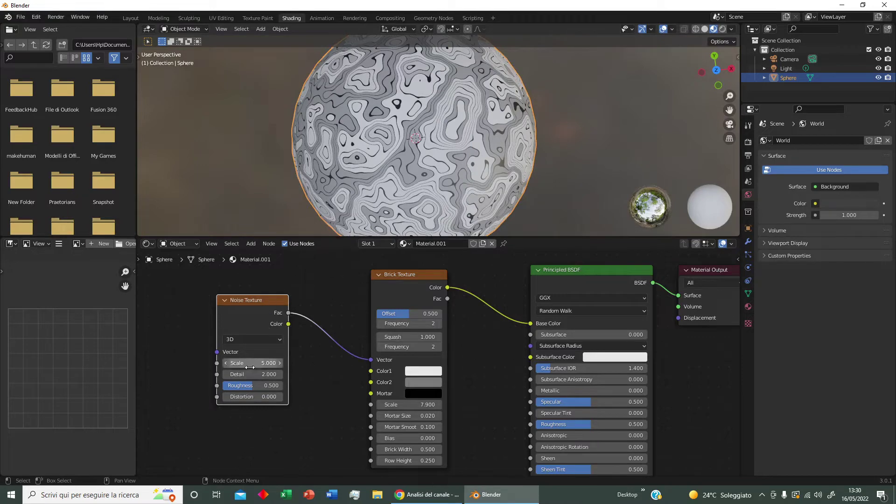
mouse_move(253, 363)
mouse_down()
mouse_move(280, 363)
mouse_move(255, 363)
mouse_move(273, 374)
mouse_move(229, 374)
mouse_move(279, 390)
mouse_move(256, 385)
mouse_move(280, 397)
mouse_move(260, 400)
mouse_up()
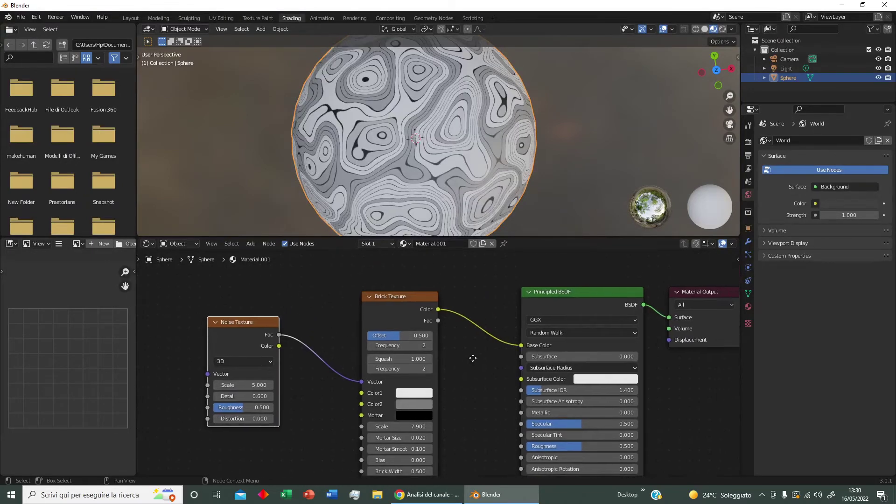
Step: Move the Noise Texture left and reposition the Brick Texture beside it to free space
middle_drag(482, 340, 531, 364)
drag(331, 328, 230, 321)
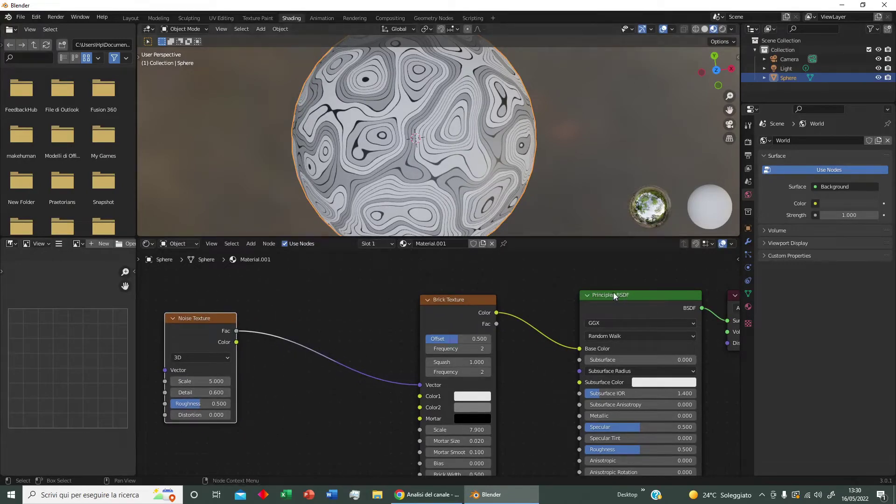
drag(483, 296, 501, 290)
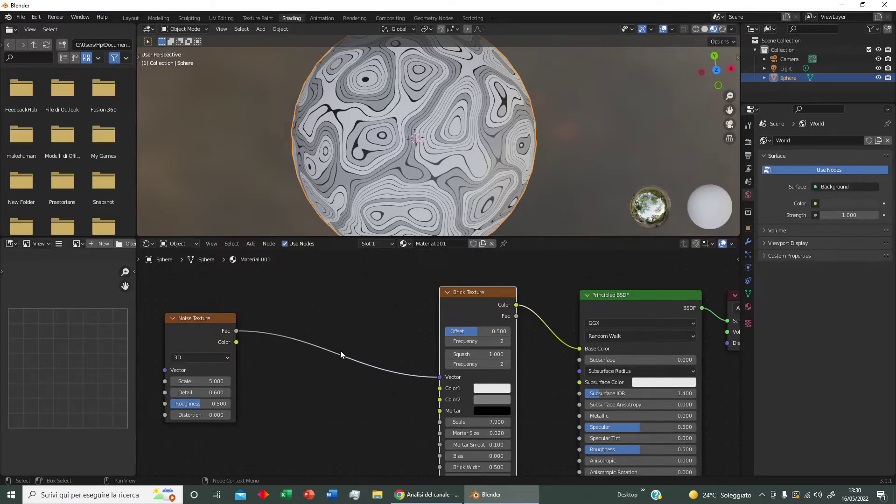
drag(472, 289, 304, 282)
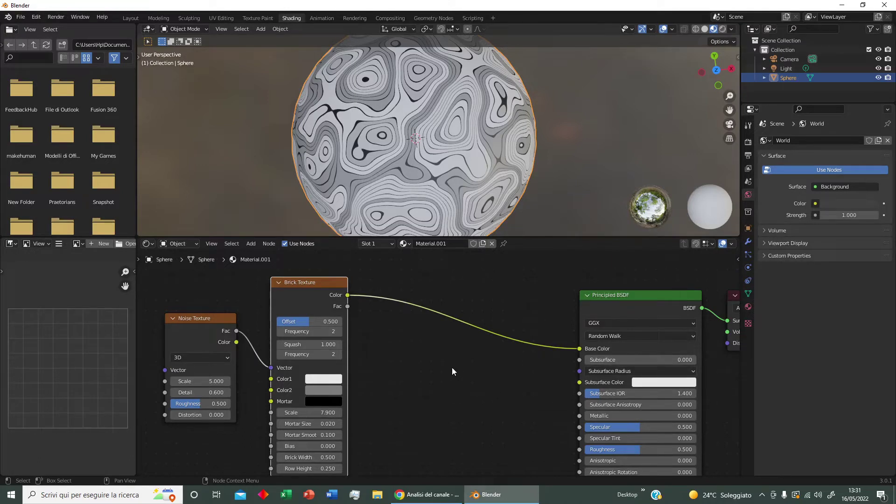
key(shift+a)
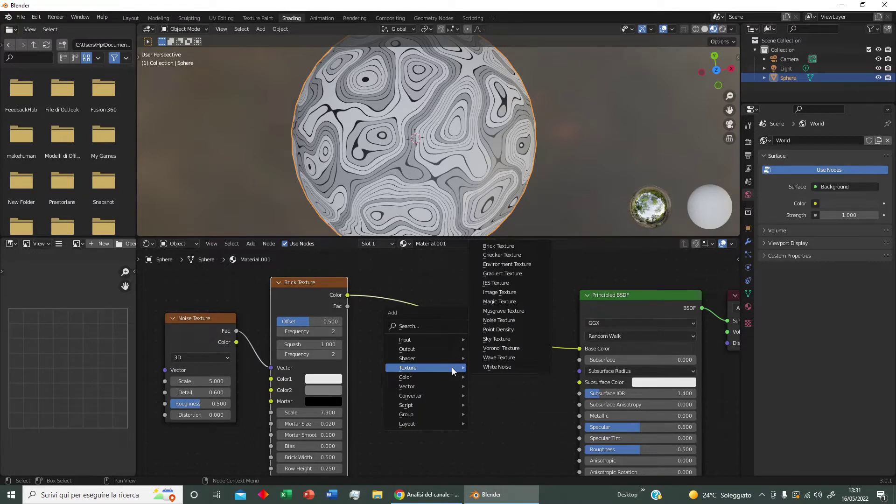
mouse_move(420, 396)
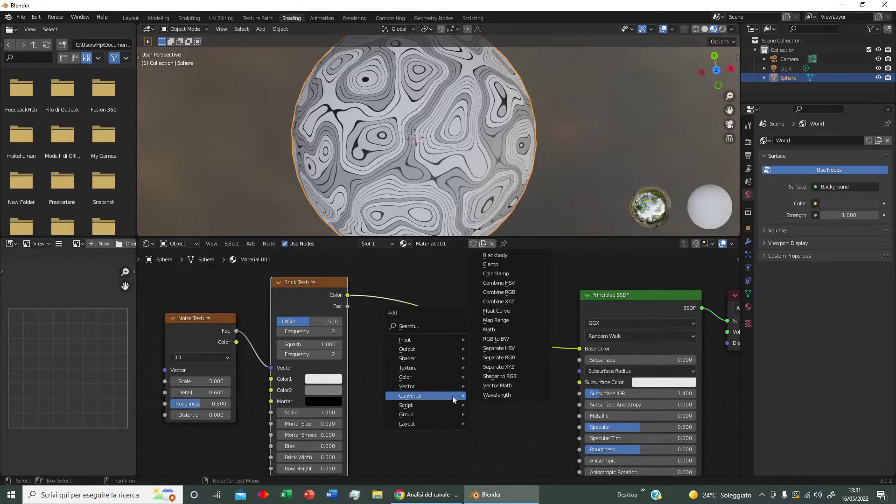
Step: Insert a ColorRamp on the Brick Color to Base Color link and pull both end stops inward
click(522, 273)
click(401, 320)
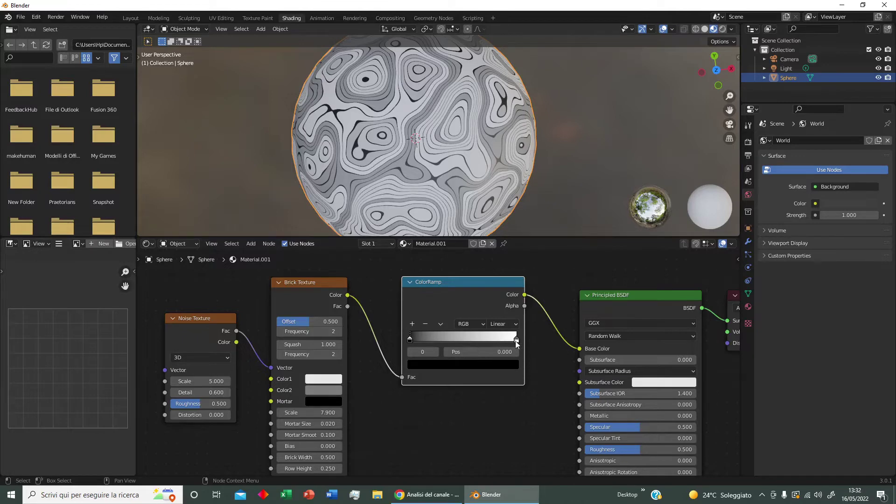
drag(516, 339, 510, 339)
drag(408, 337, 433, 336)
Step: Add an orange stop near the dark end and another stop at about 0.609
click(412, 324)
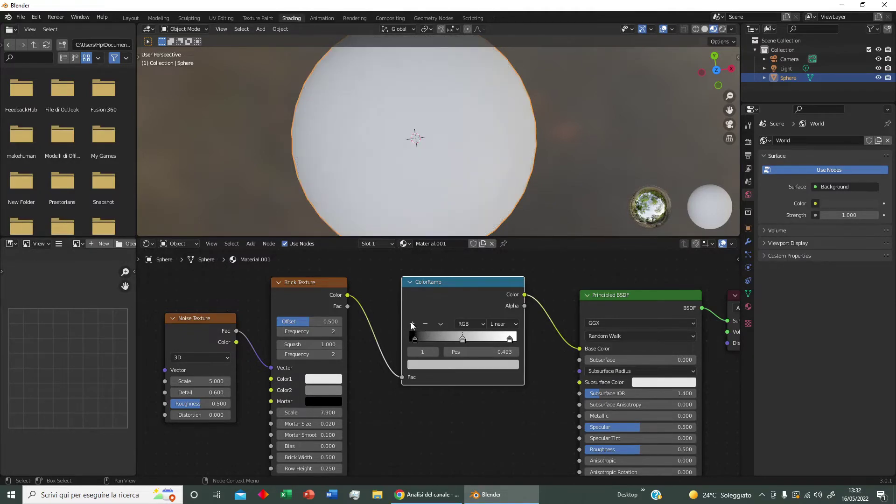
click(460, 365)
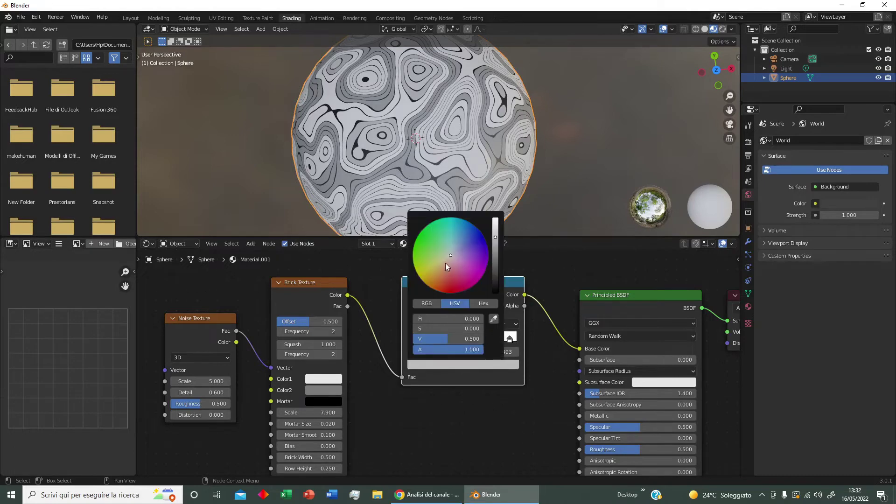
drag(439, 276, 435, 282)
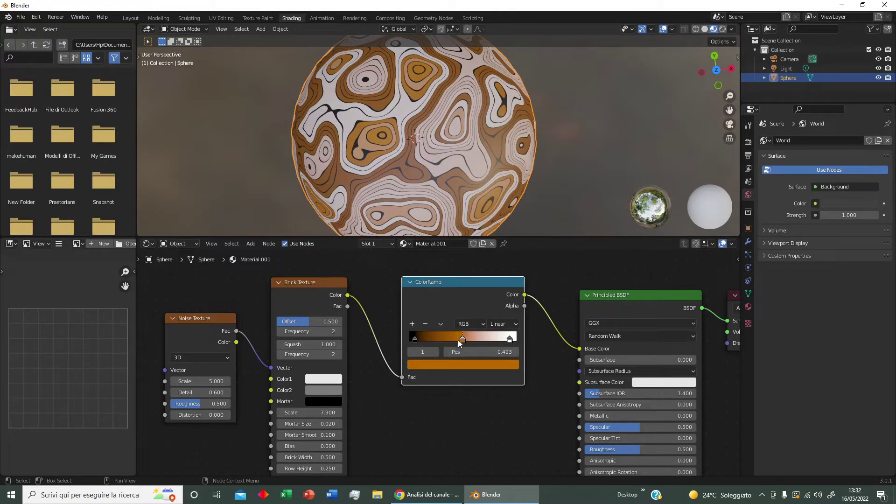
mouse_move(461, 340)
mouse_down()
mouse_move(441, 340)
mouse_move(489, 345)
mouse_move(472, 341)
mouse_move(492, 338)
mouse_move(463, 335)
mouse_move(499, 335)
mouse_move(436, 337)
mouse_move(509, 338)
mouse_move(410, 342)
mouse_move(511, 338)
mouse_move(455, 339)
mouse_up()
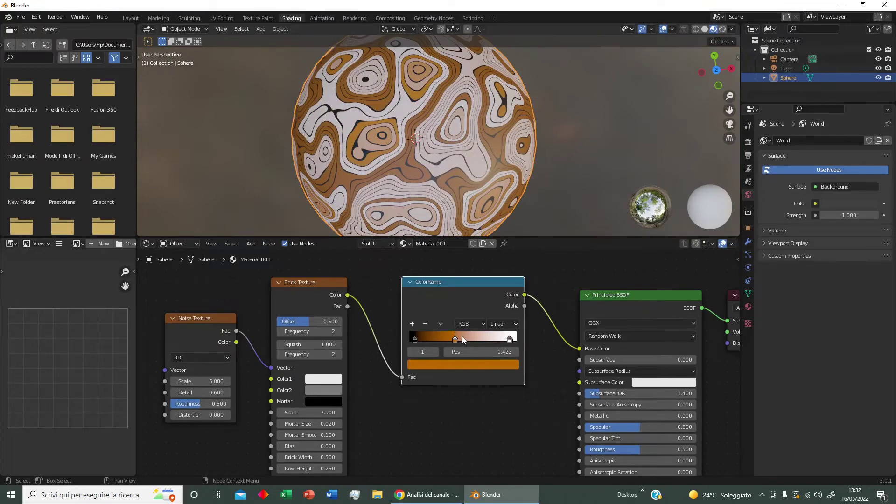
click(412, 324)
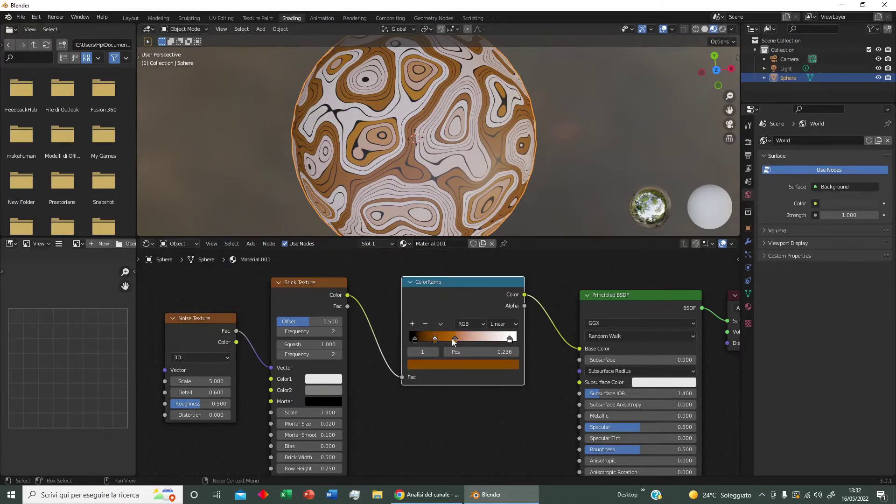
drag(436, 338, 476, 341)
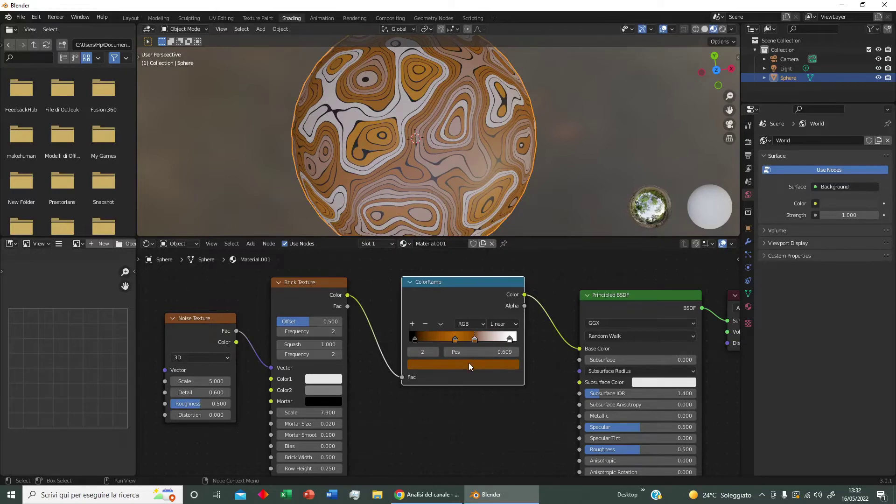
click(469, 364)
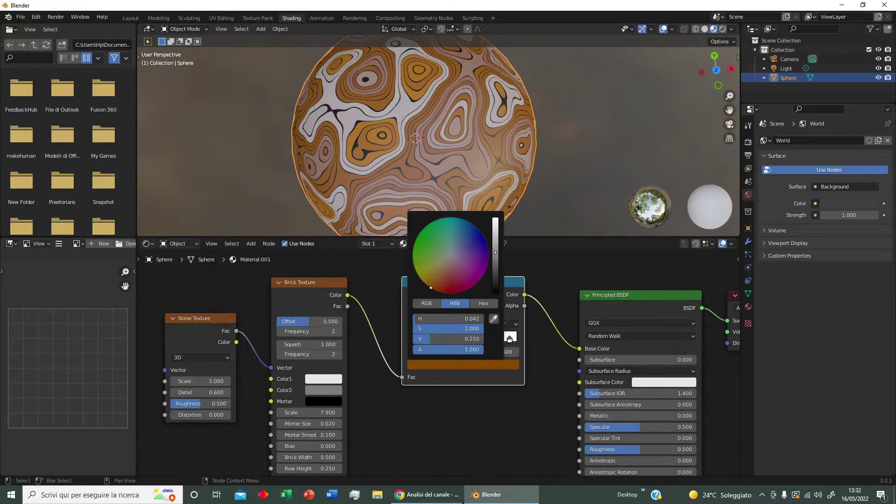
Step: Colour the new stop red at 0.573 and set Metallic 0.714, Roughness 0.382
mouse_move(430, 287)
mouse_down()
mouse_move(447, 288)
mouse_move(440, 289)
mouse_up()
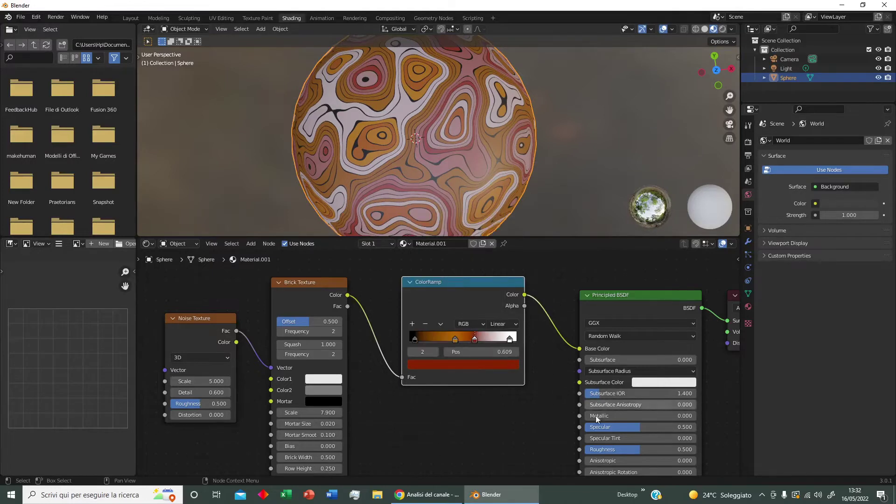
drag(609, 415, 663, 415)
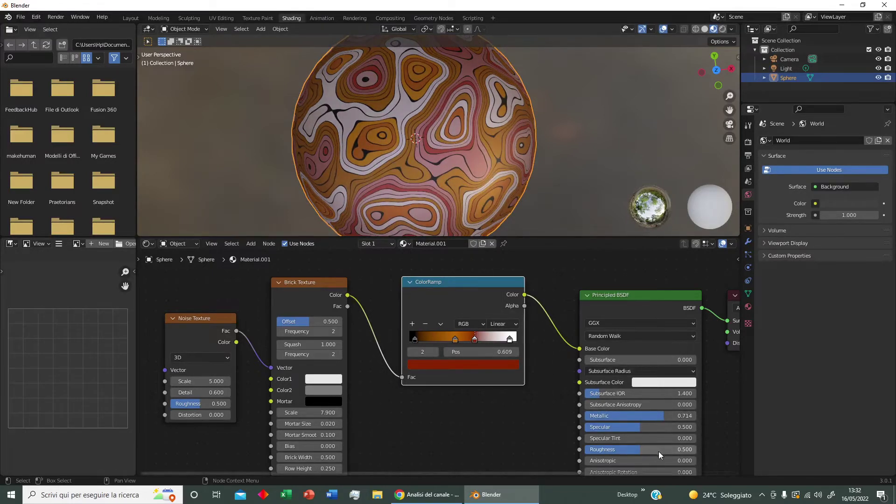
mouse_move(639, 450)
mouse_down()
mouse_move(612, 449)
mouse_move(626, 450)
mouse_up()
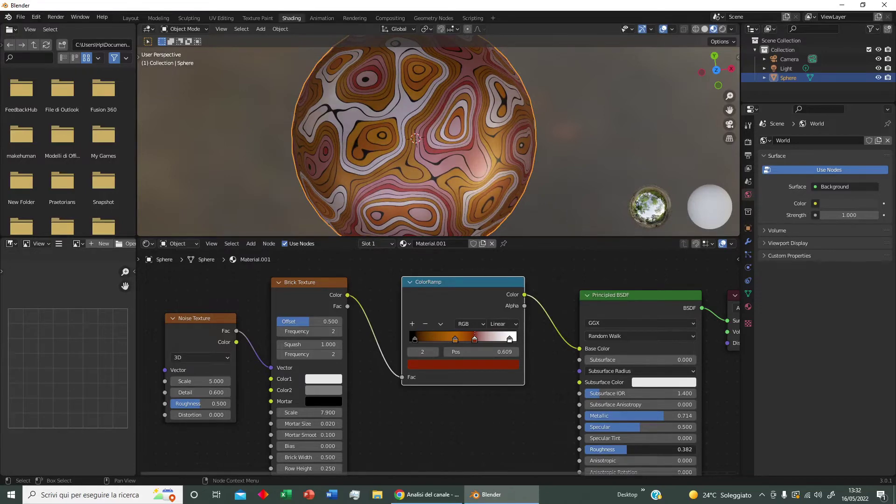
drag(475, 339, 482, 339)
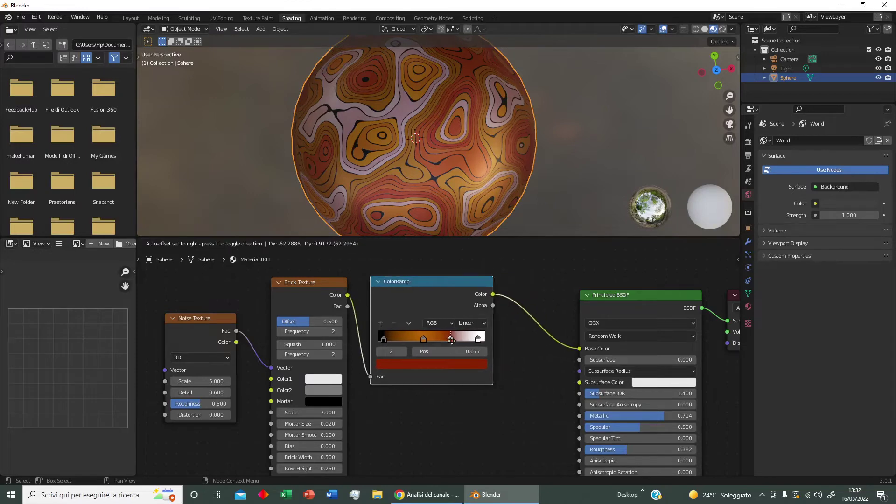
drag(472, 284, 475, 284)
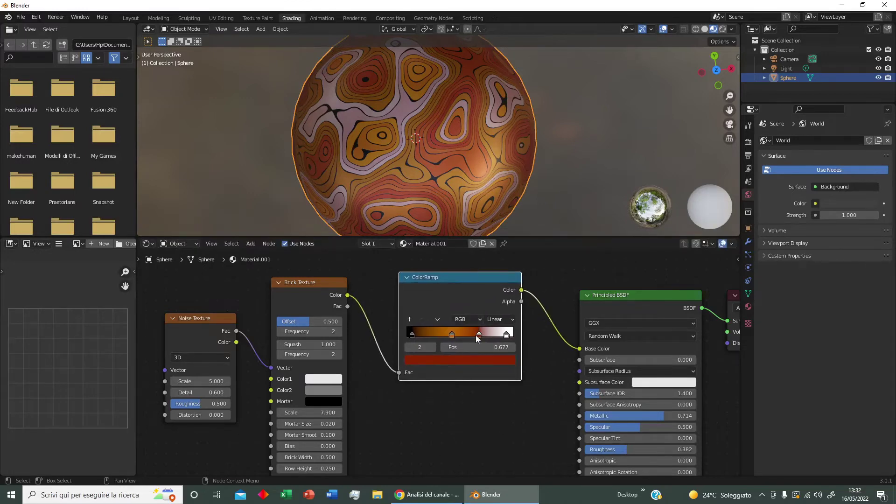
mouse_move(479, 335)
mouse_down()
mouse_move(457, 336)
mouse_move(468, 339)
mouse_up()
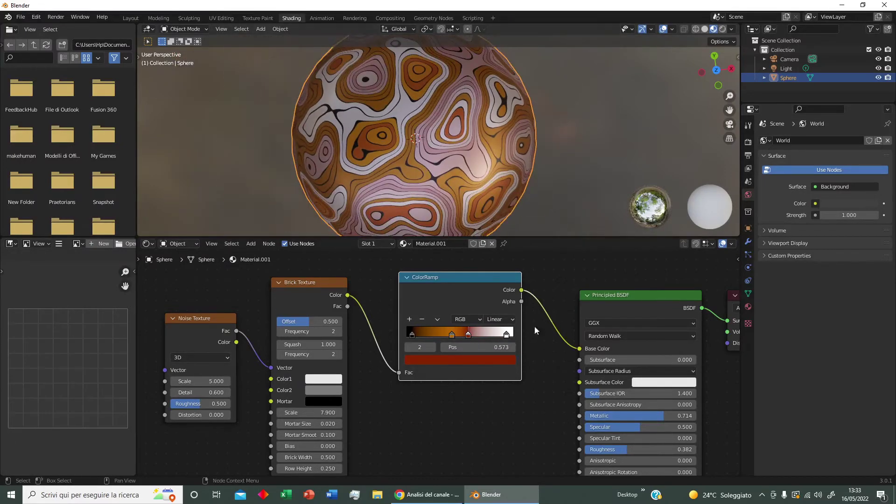
Step: Set ColorRamp interpolation to Linear and respace stops: black 0.141, red 0.641, white 0.886
click(511, 322)
click(498, 321)
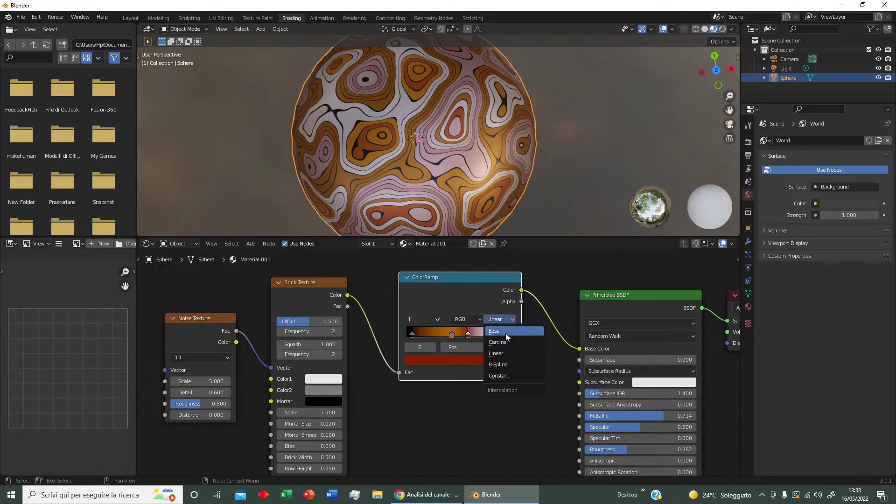
click(511, 375)
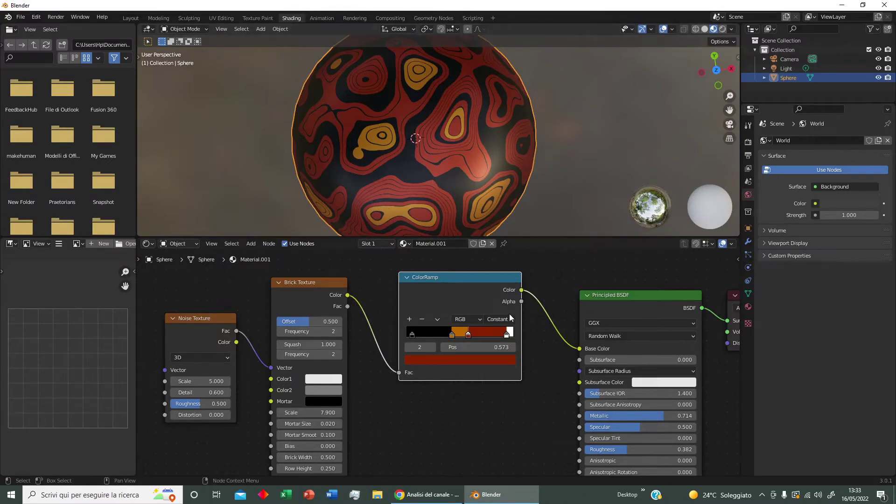
drag(506, 335, 490, 335)
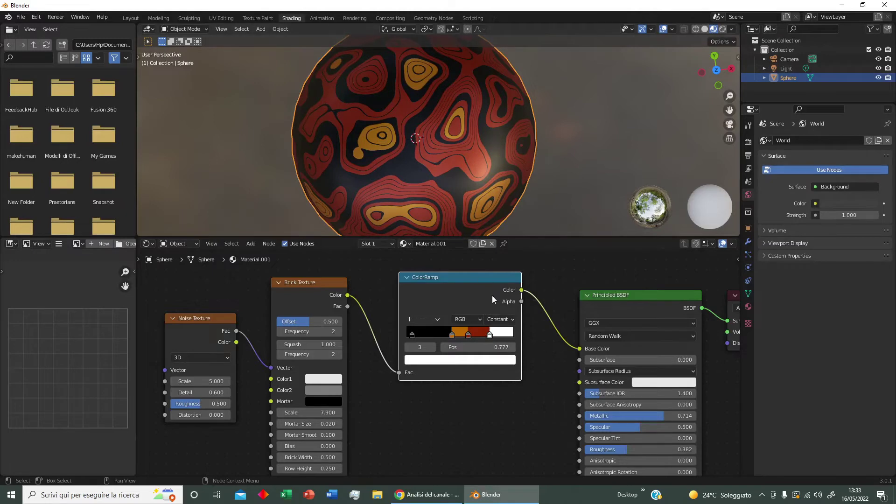
click(512, 319)
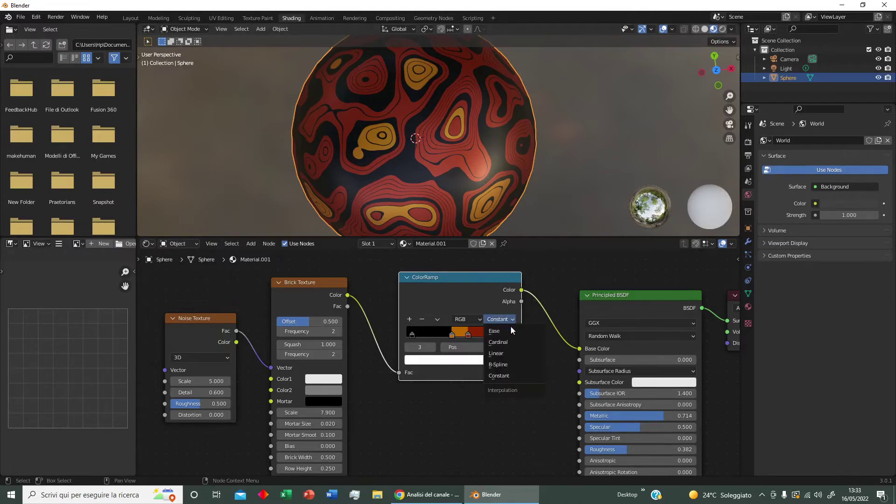
click(517, 353)
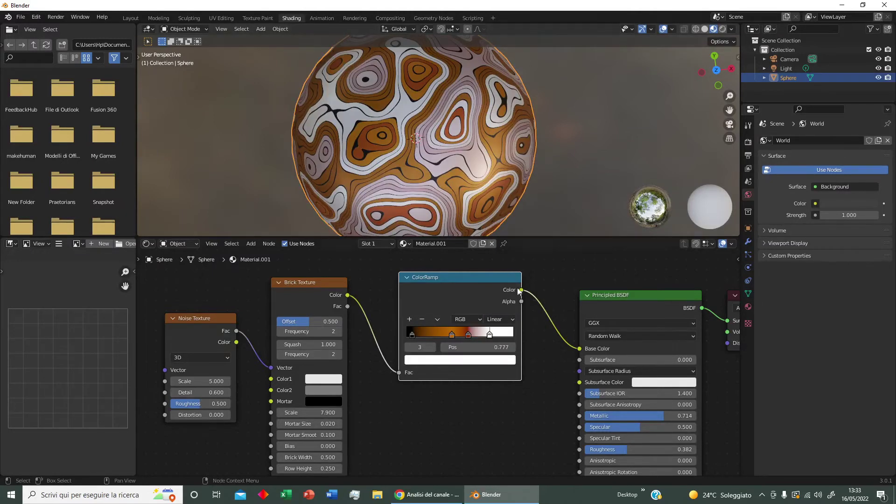
mouse_move(469, 335)
mouse_down()
mouse_move(501, 336)
mouse_move(416, 334)
mouse_move(424, 334)
mouse_up()
Step: Shift the ColorRamp stops so red sits at 0.668, then orbit around the sphere
middle_drag(410, 154, 409, 125)
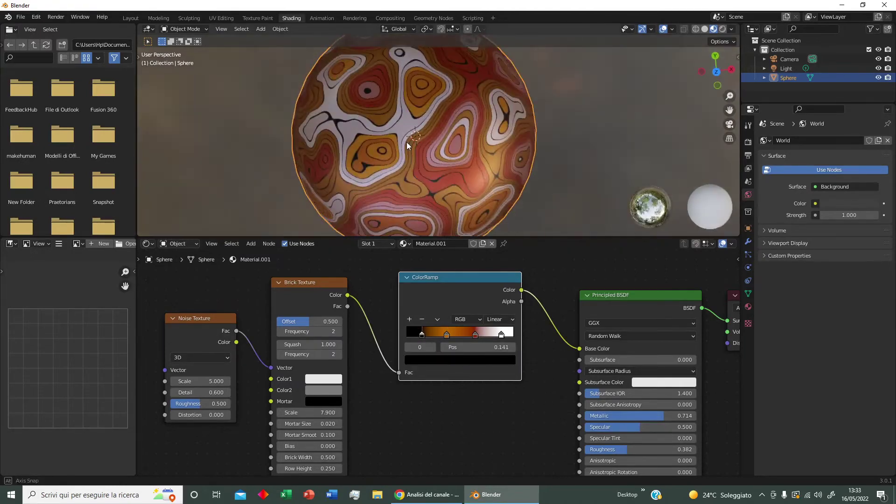
drag(501, 335, 481, 333)
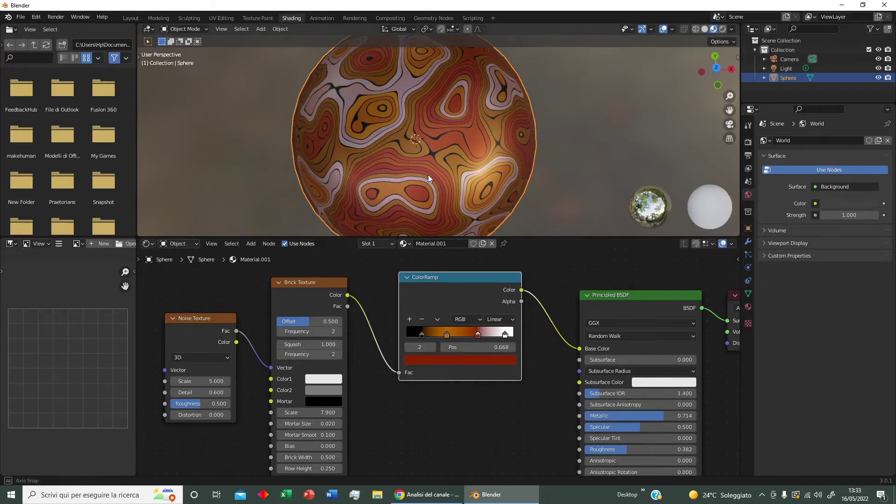
middle_drag(427, 175, 413, 160)
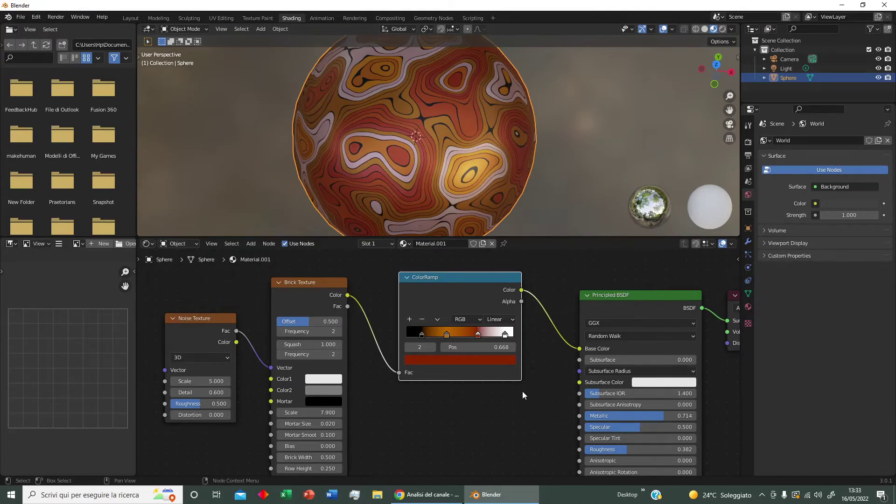
scroll(522, 395, down, 1)
mouse_move(445, 172)
middle_down()
mouse_move(416, 179)
mouse_move(413, 171)
middle_up()
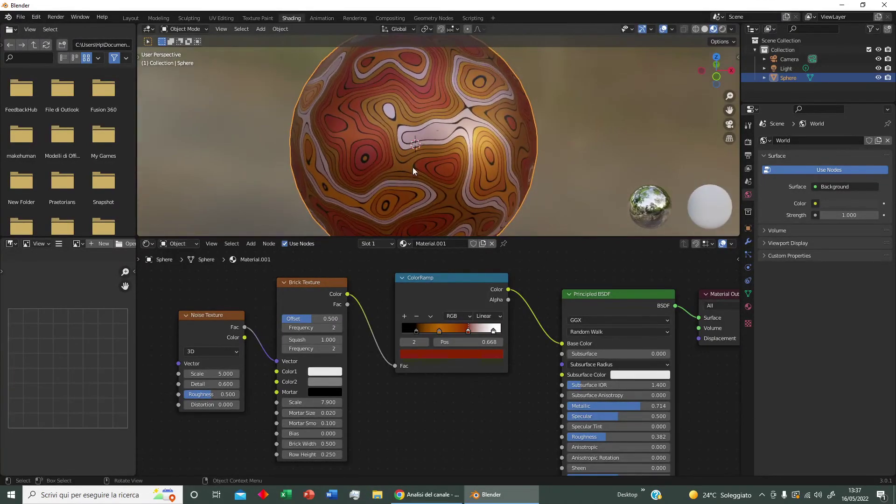
middle_drag(443, 413, 424, 347)
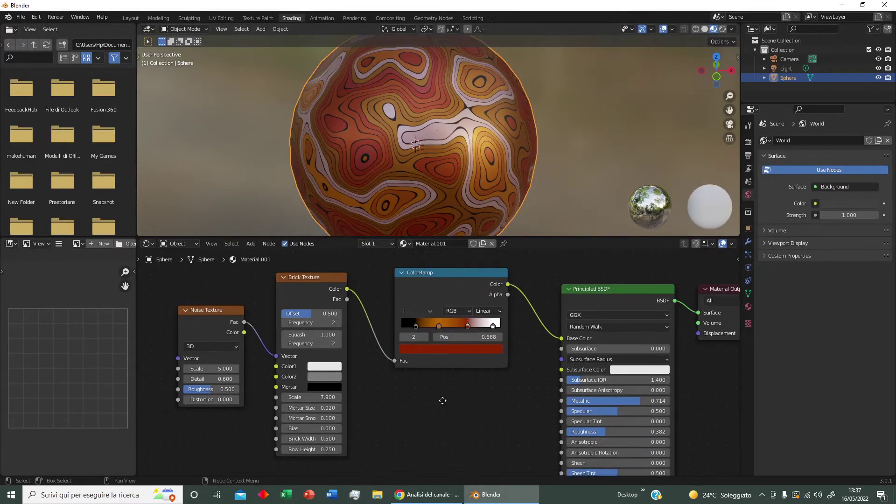
key(shift+a)
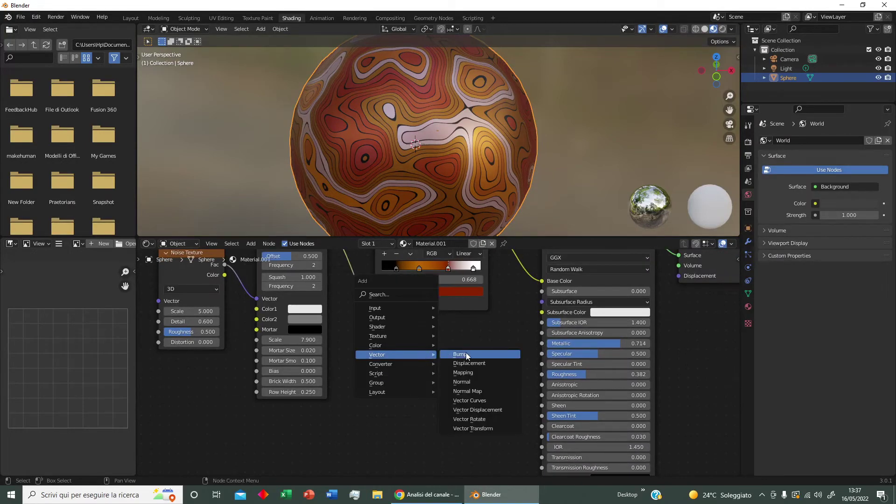
Step: Add a Bump node, connecting its Normal to the shader's Normal and the brick Color to its Height
click(466, 354)
click(408, 344)
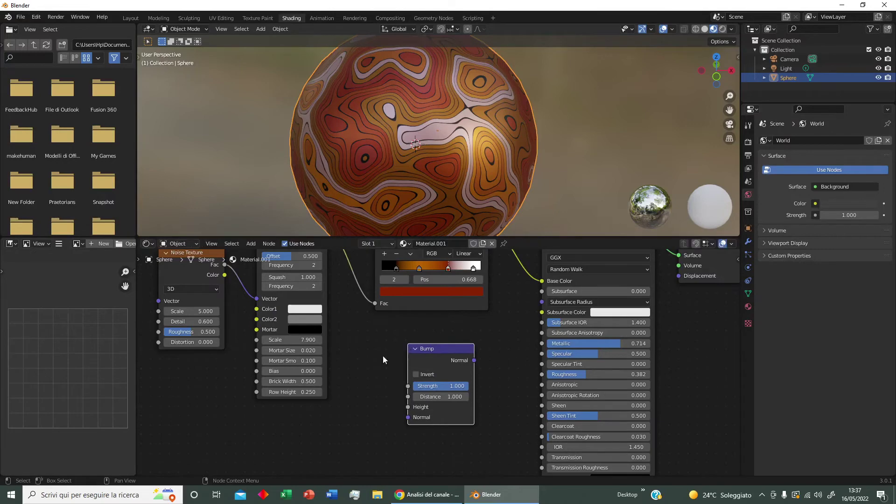
middle_drag(398, 362, 400, 412)
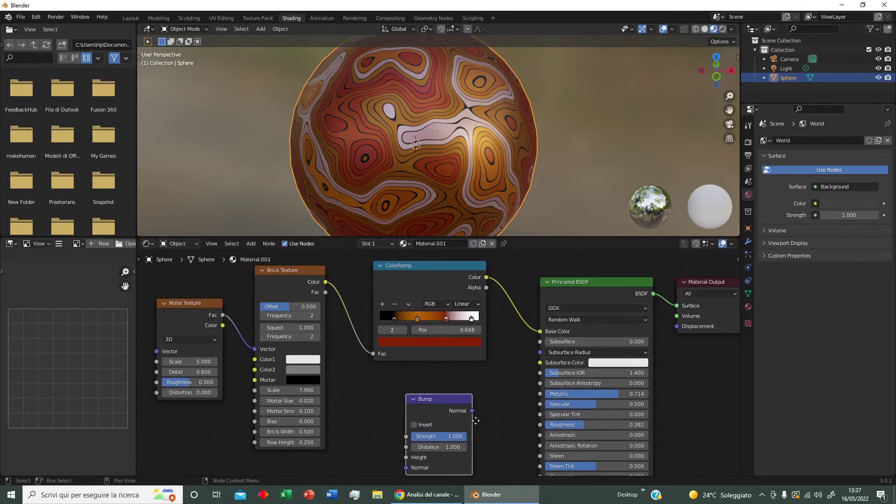
middle_drag(475, 421, 443, 314)
drag(440, 304, 508, 453)
middle_drag(474, 296, 526, 395)
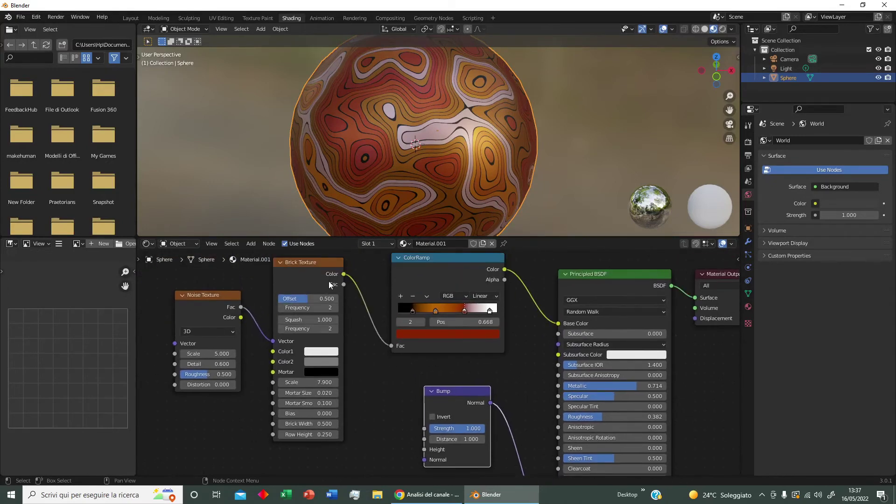
drag(343, 276, 430, 453)
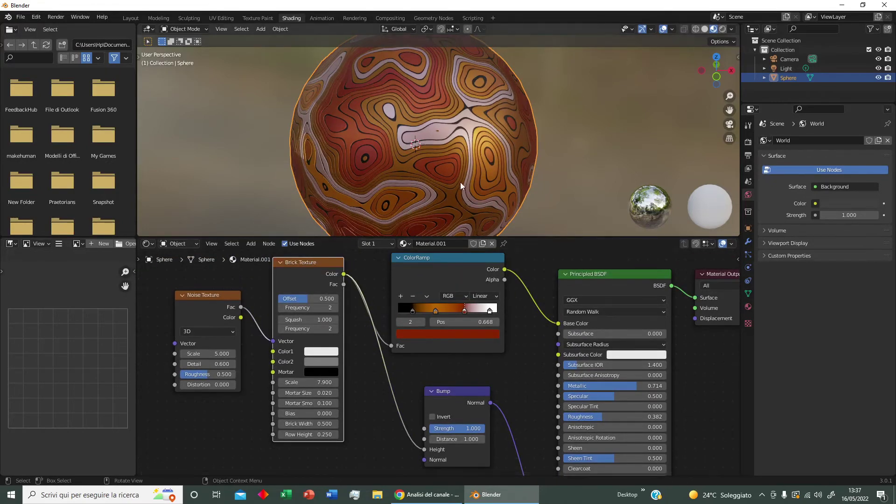
Step: Raise the bump distance to about 62.6 and return to the Layout workspace
scroll(460, 182, up, 3)
scroll(460, 181, down, 1)
scroll(420, 182, down, 1)
scroll(419, 217, up, 1)
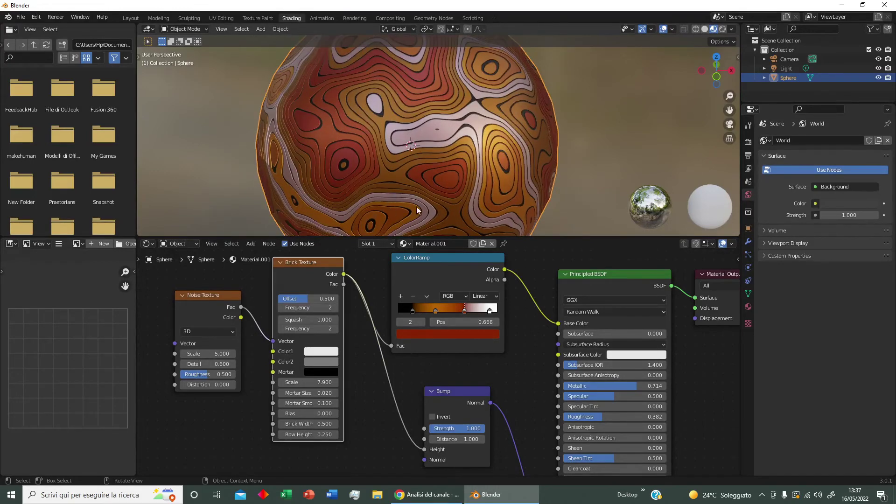
mouse_move(459, 173)
middle_down()
mouse_move(425, 152)
mouse_move(429, 162)
mouse_move(497, 136)
mouse_move(421, 142)
mouse_move(355, 120)
middle_up()
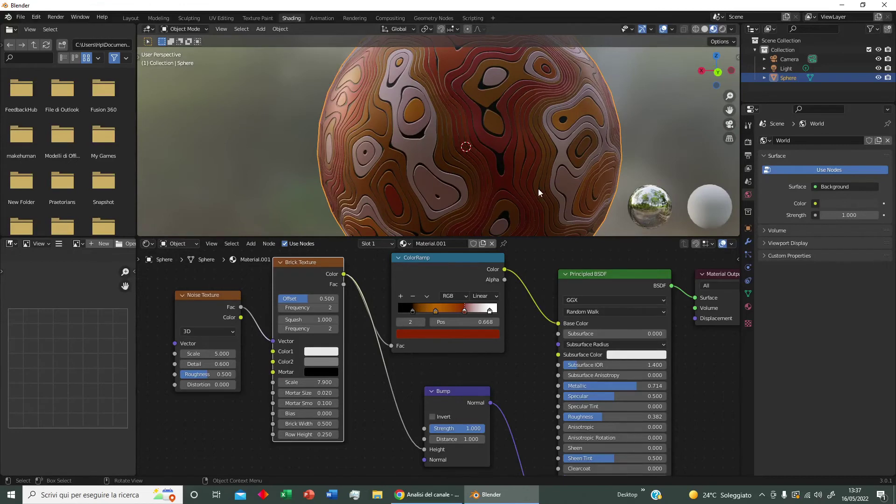
mouse_move(475, 428)
mouse_down()
mouse_move(434, 428)
mouse_move(480, 428)
mouse_move(472, 439)
mouse_move(485, 439)
mouse_move(467, 439)
mouse_up()
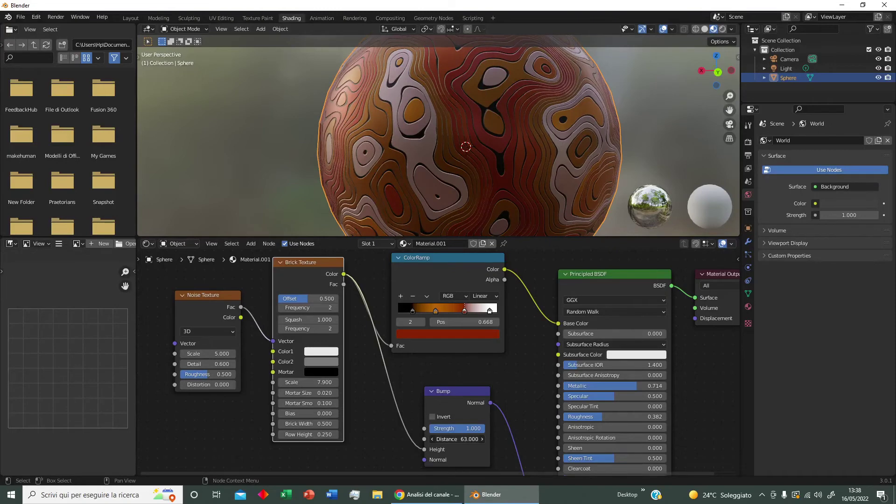
mouse_move(483, 181)
middle_down()
mouse_move(491, 212)
mouse_move(467, 174)
middle_up()
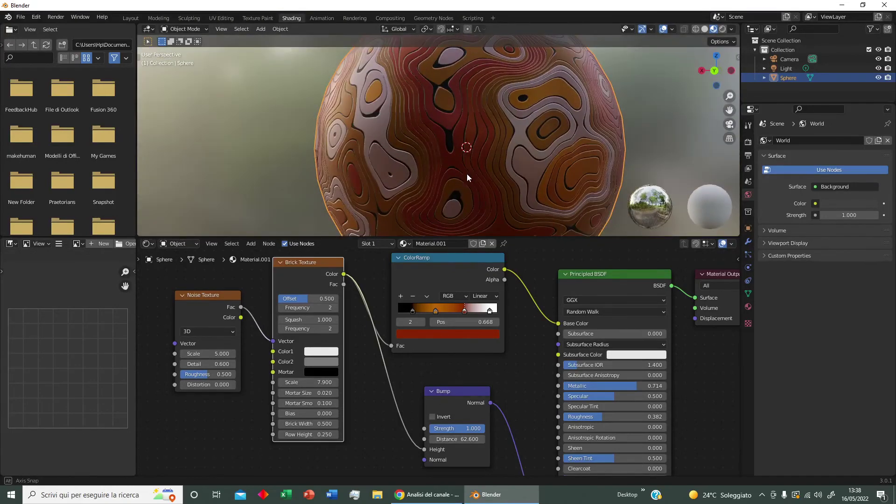
click(131, 18)
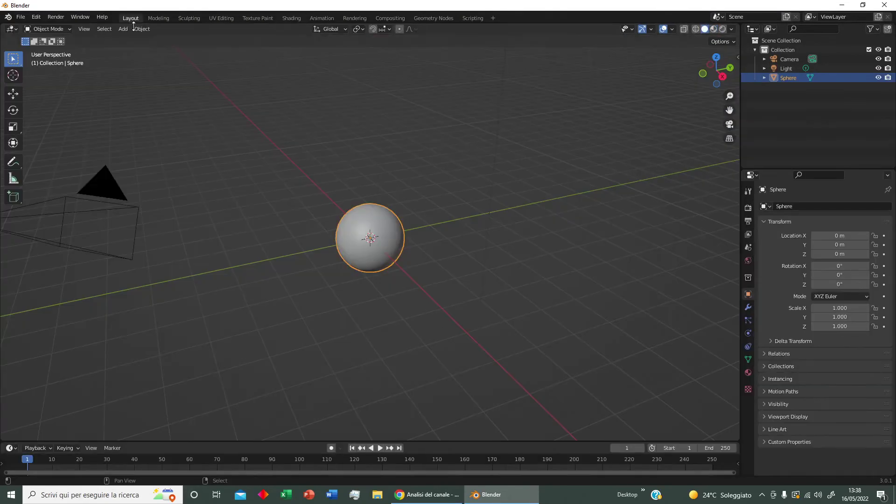
Step: Switch the viewport to Rendered shading and make the light a Sun with strength 5
click(722, 29)
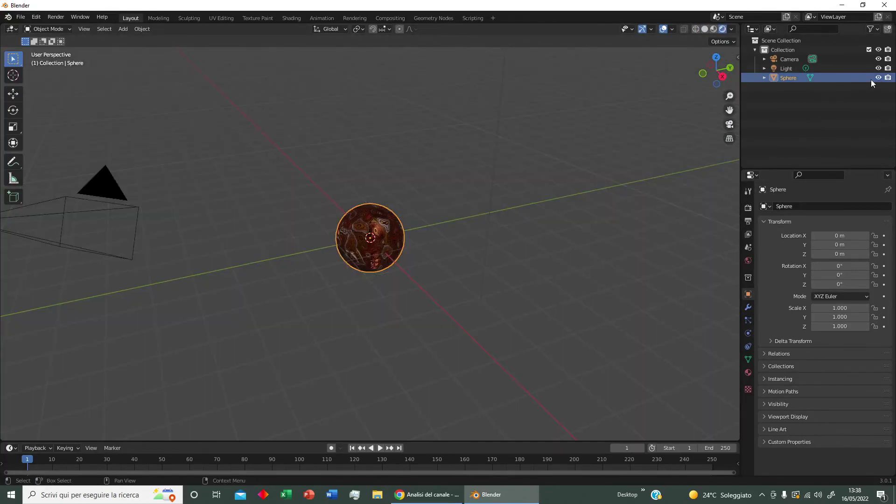
click(785, 69)
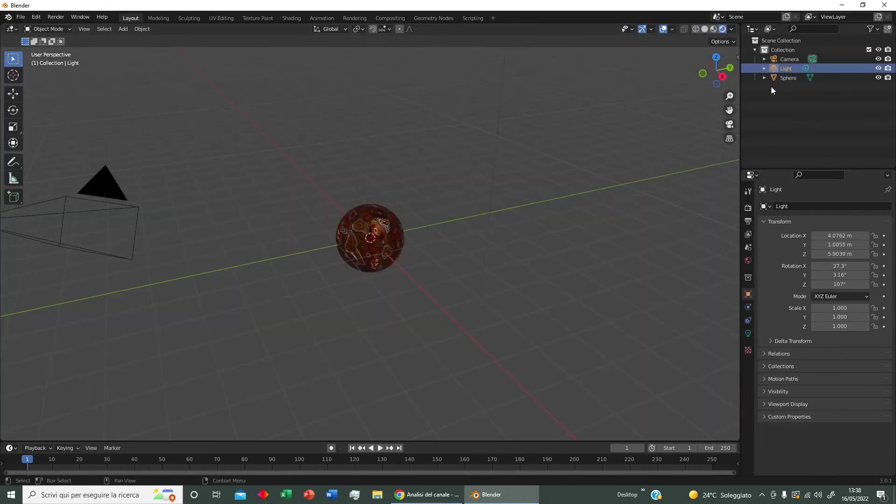
click(747, 331)
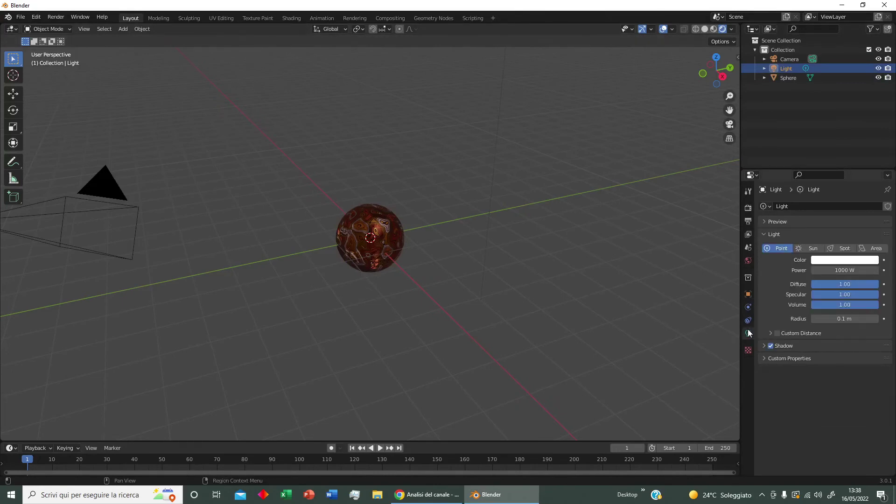
click(809, 248)
click(841, 270)
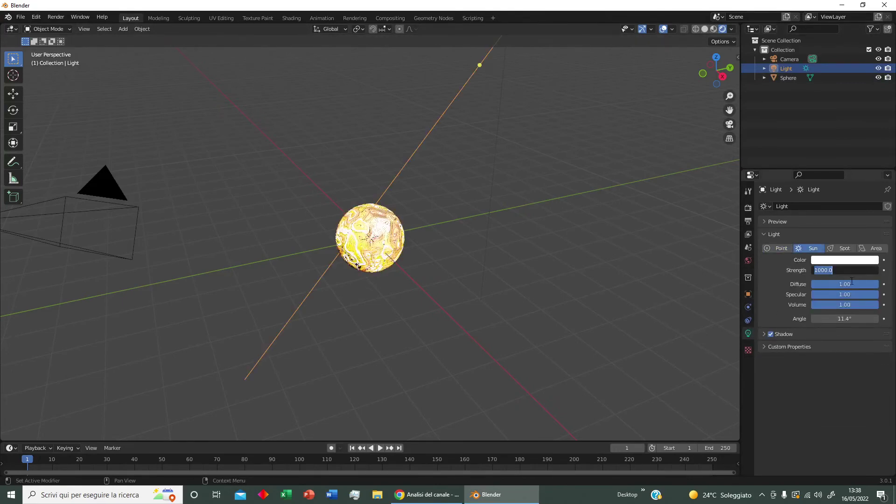
text(5)
key(Return)
Step: Orbit to a steeper view of the sun-lit sphere and show the Render properties
scroll(435, 266, up, 4)
scroll(435, 268, up, 3)
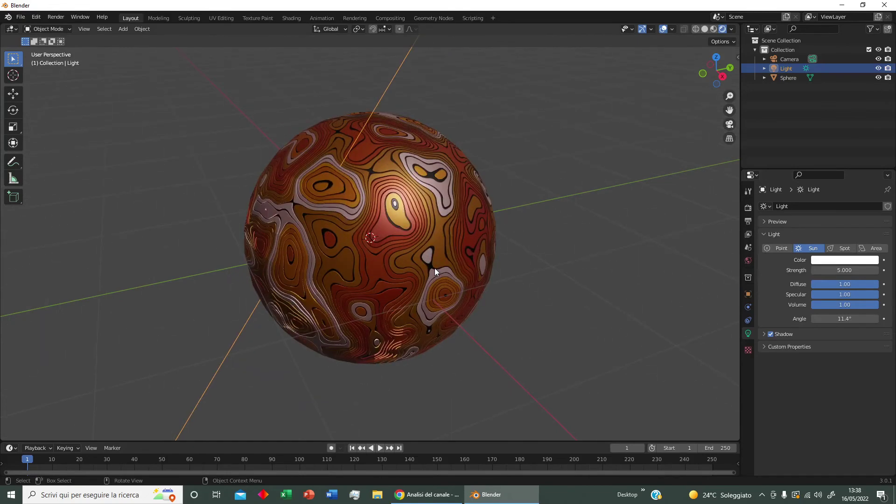
middle_drag(435, 268, 511, 227)
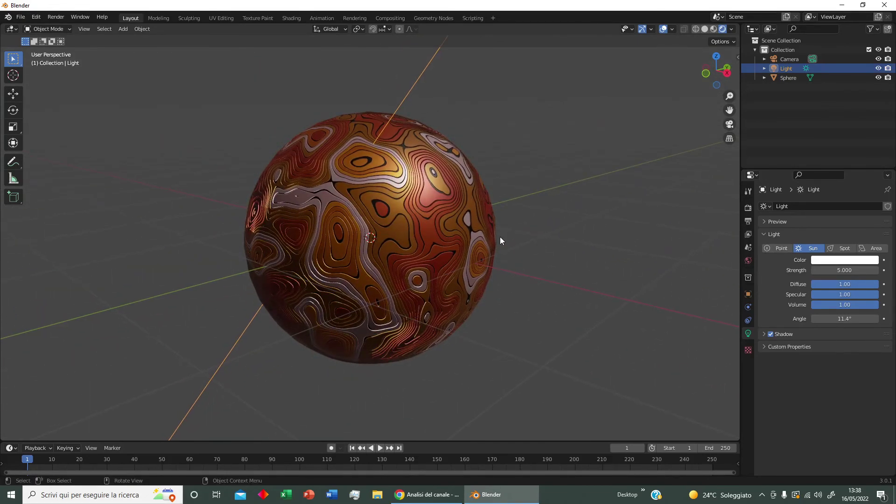
middle_drag(580, 154, 563, 228)
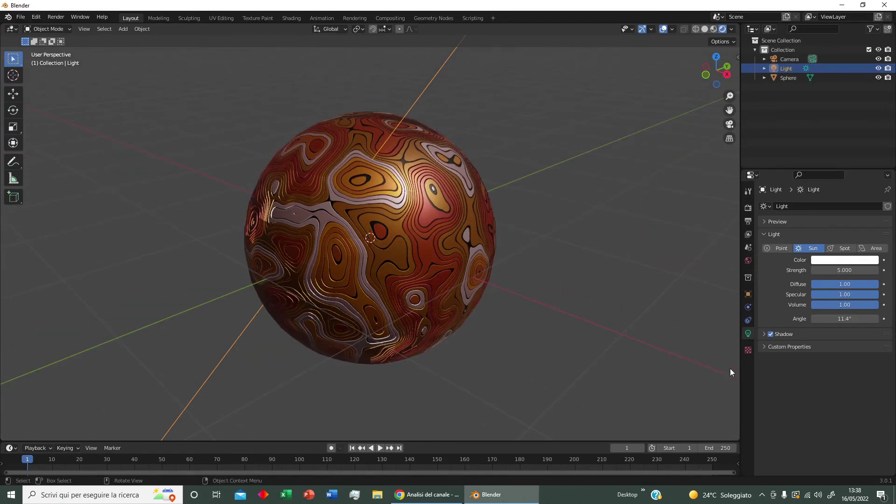
click(748, 210)
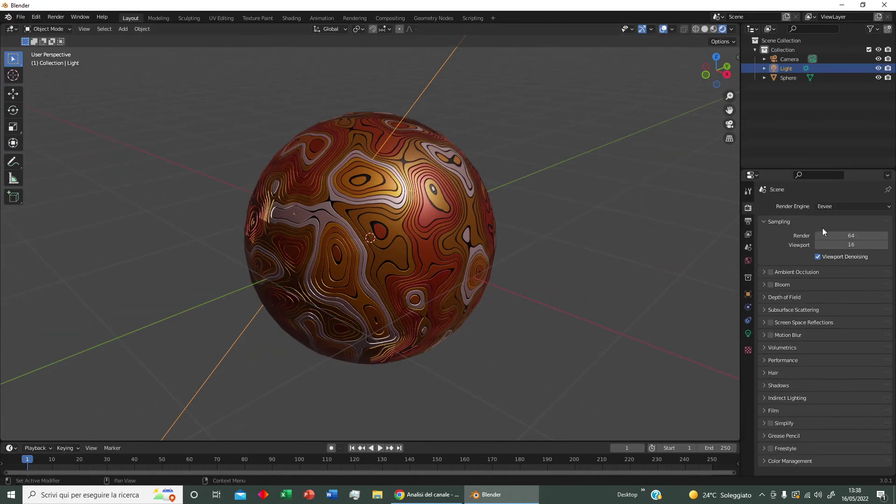
Step: Change the render engine from Eevee to Cycles and orbit around the path-traced sphere
click(833, 206)
click(836, 243)
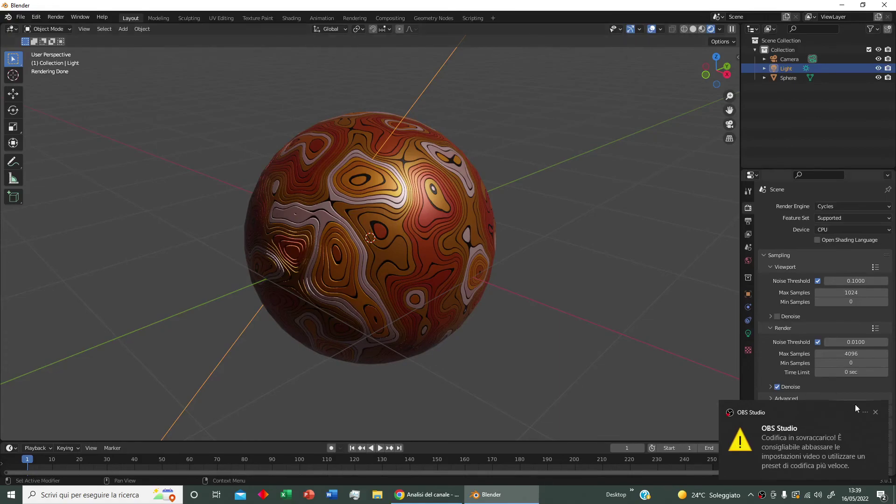
click(875, 412)
scroll(435, 337, up, 2)
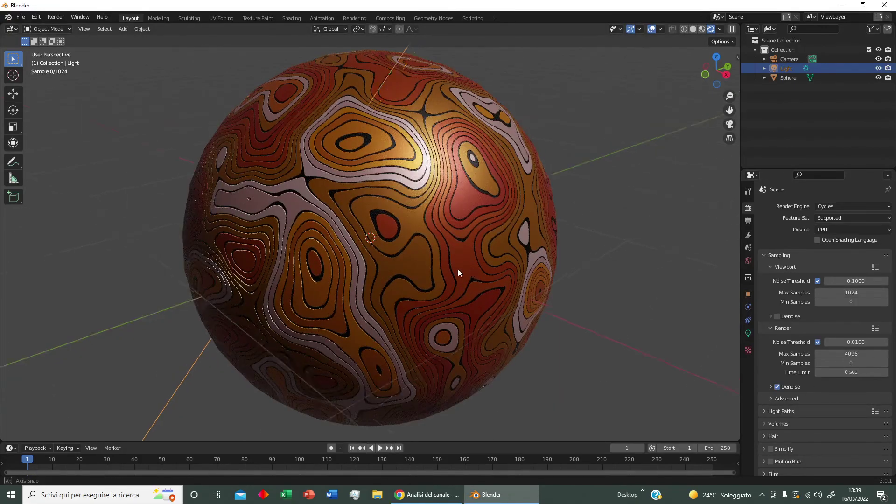
mouse_move(457, 273)
middle_down()
mouse_move(360, 254)
mouse_move(363, 240)
mouse_move(370, 256)
middle_up()
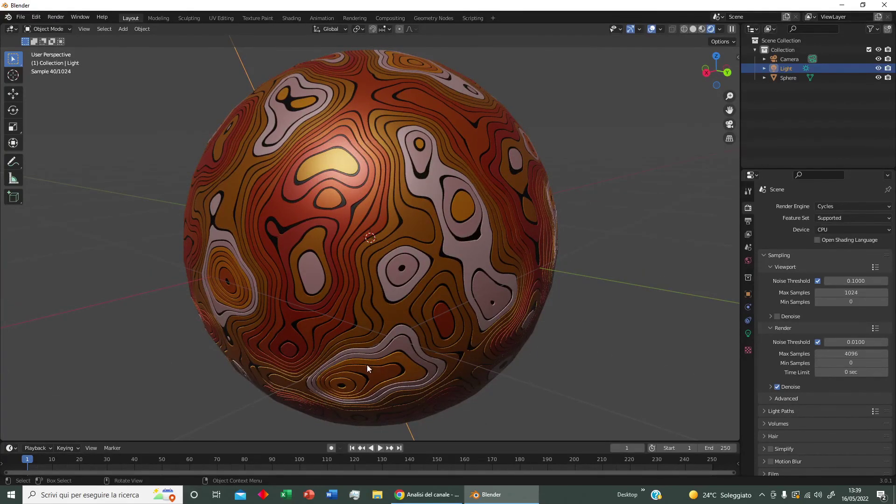
scroll(225, 284, down, 1)
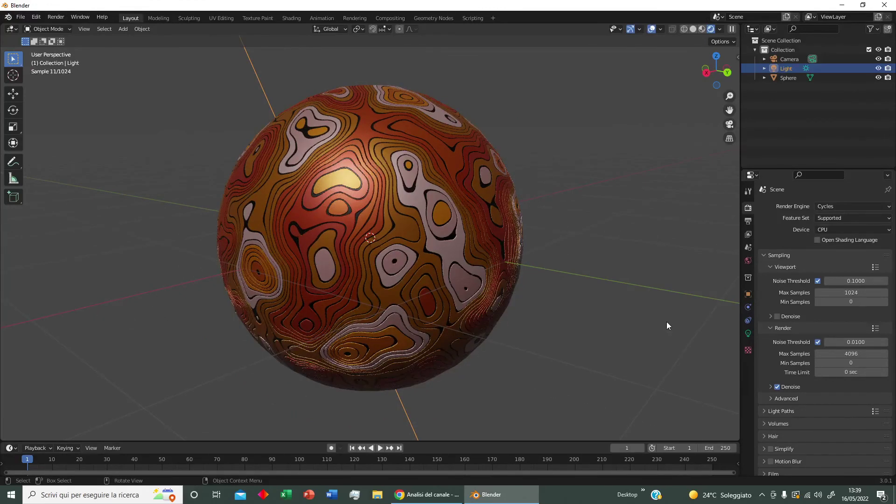